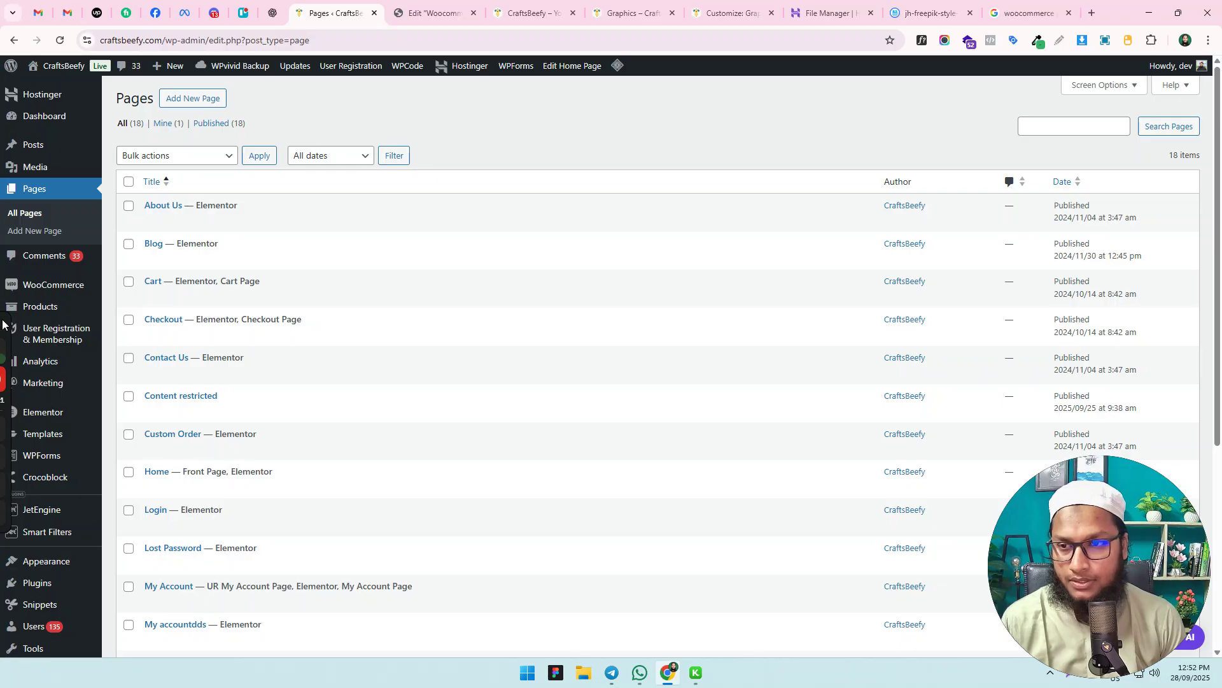
pyautogui.scroll(-1, 70, 290)
pyautogui.moveTo(59, 255)
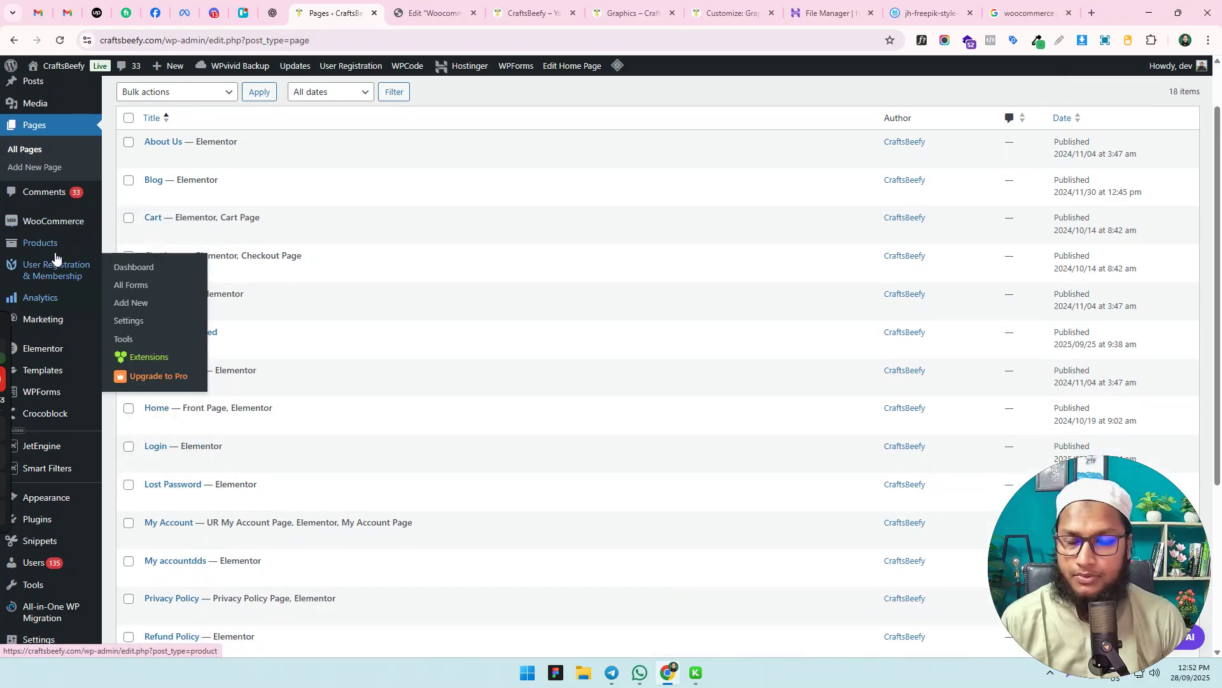
pyautogui.scroll(-1, 38, 305)
pyautogui.moveTo(65, 296)
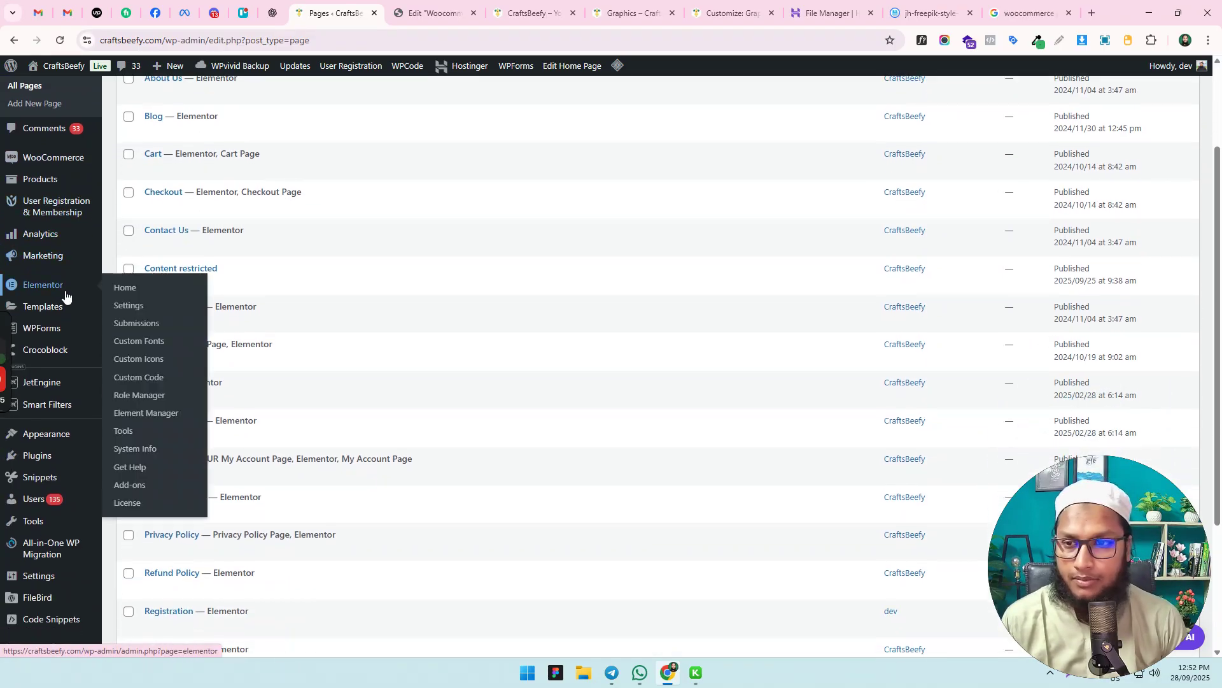
pyautogui.scroll(-1, 60, 289)
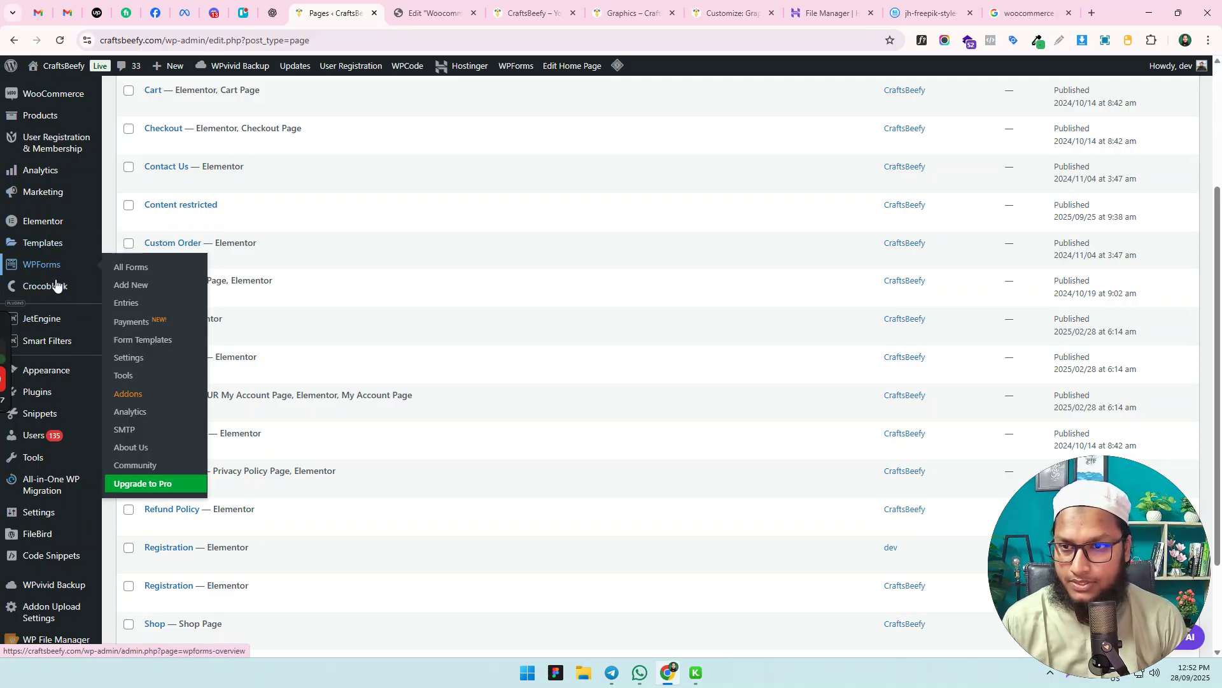
pyautogui.scroll(1, 59, 285)
# Examine the product cards in the Trending and All Products sections of the live CraftsBeefy home page
pyautogui.click(528, 12)
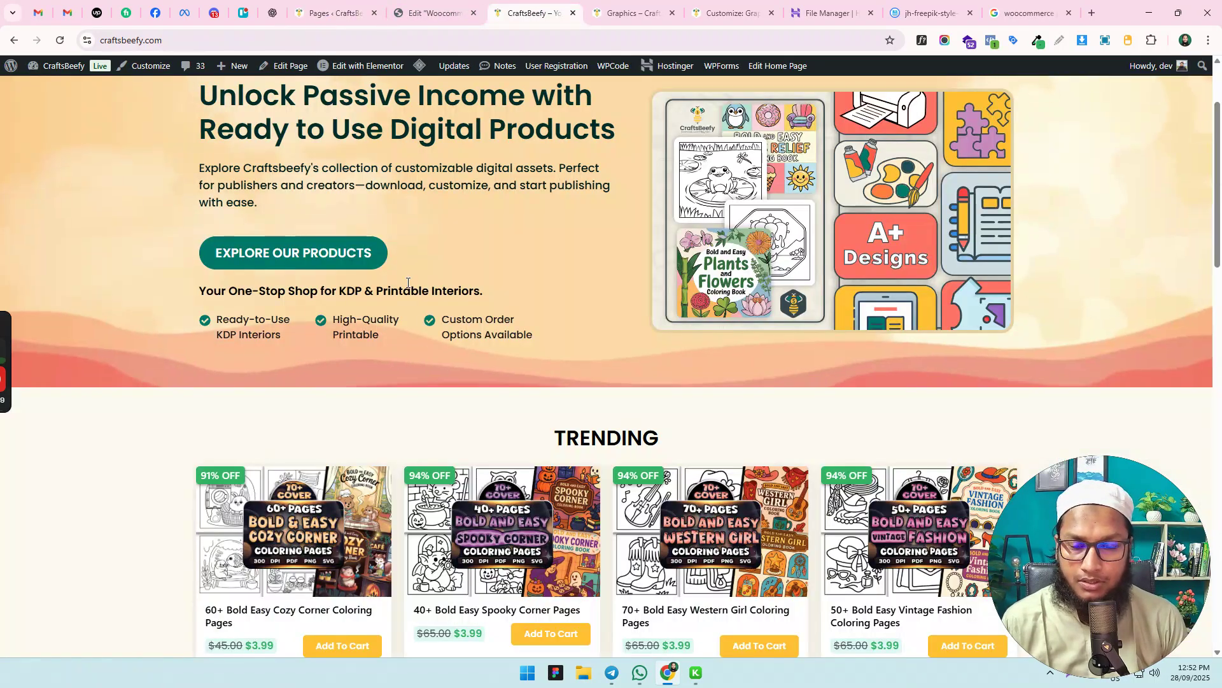
pyautogui.scroll(-4, 407, 286)
pyautogui.scroll(-1, 400, 291)
pyautogui.scroll(1, 319, 273)
pyautogui.scroll(-1, 191, 254)
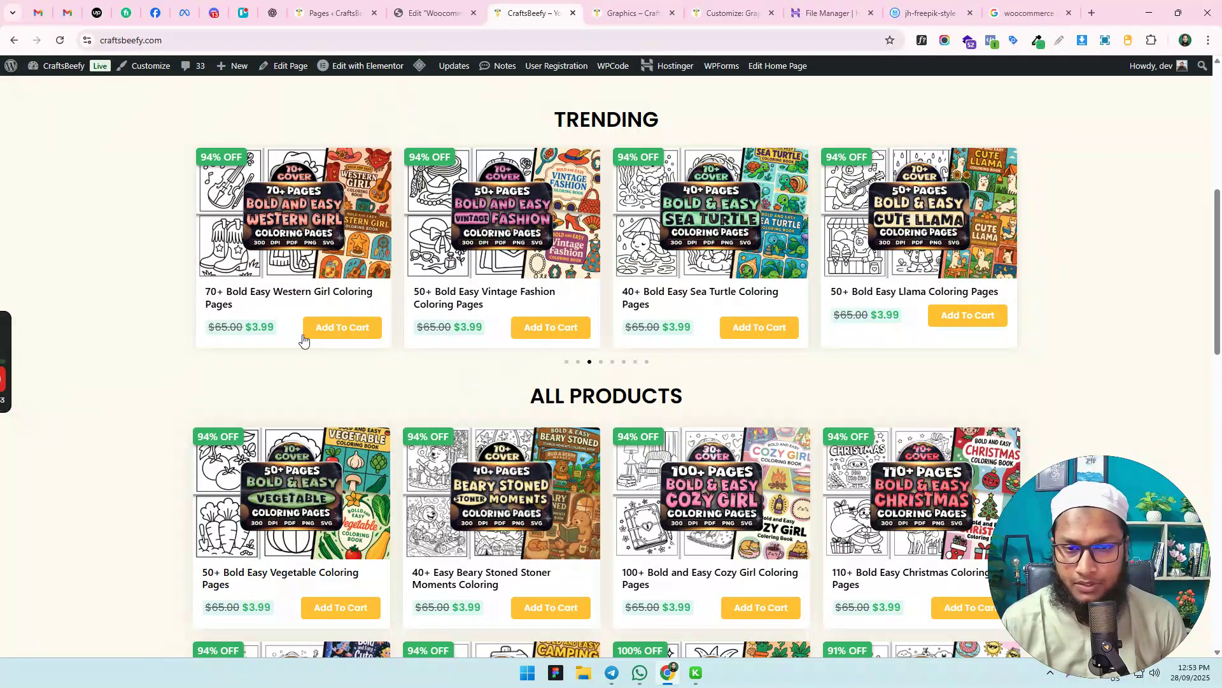
# Return to the Woocommerce Product Loop template in the Elementor editor and show the outer container's layout settings
pyautogui.click(408, 5)
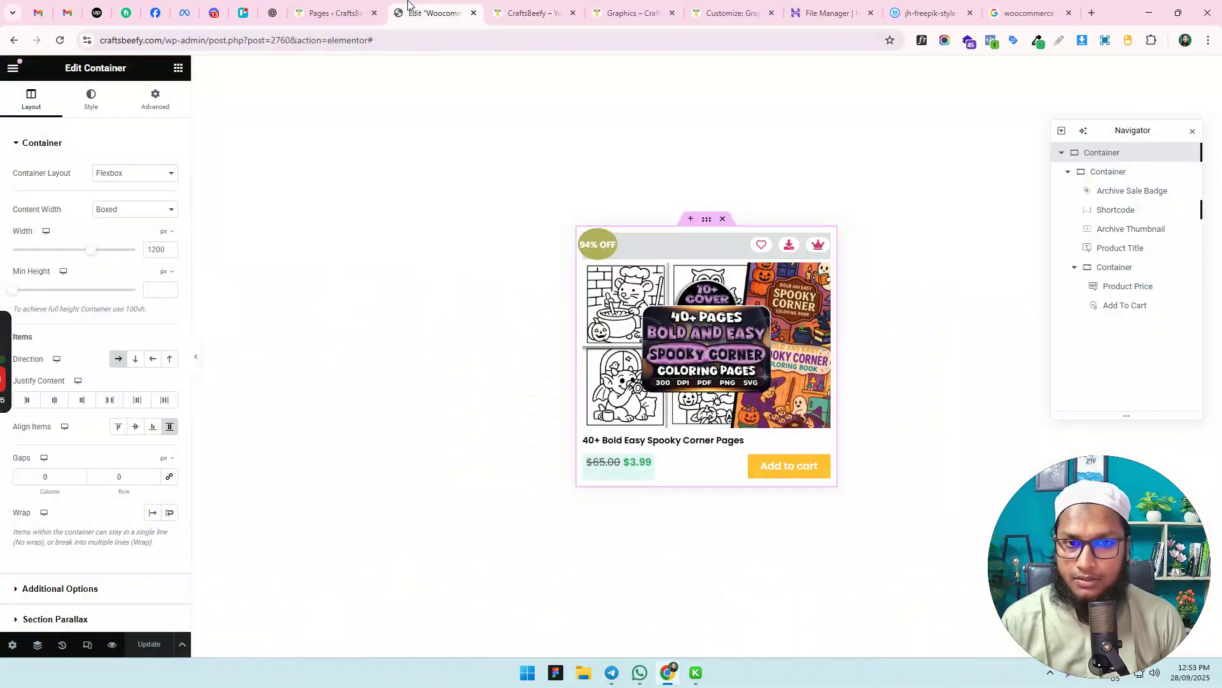
pyautogui.click(435, 292)
pyautogui.click(706, 221)
pyautogui.click(364, 364)
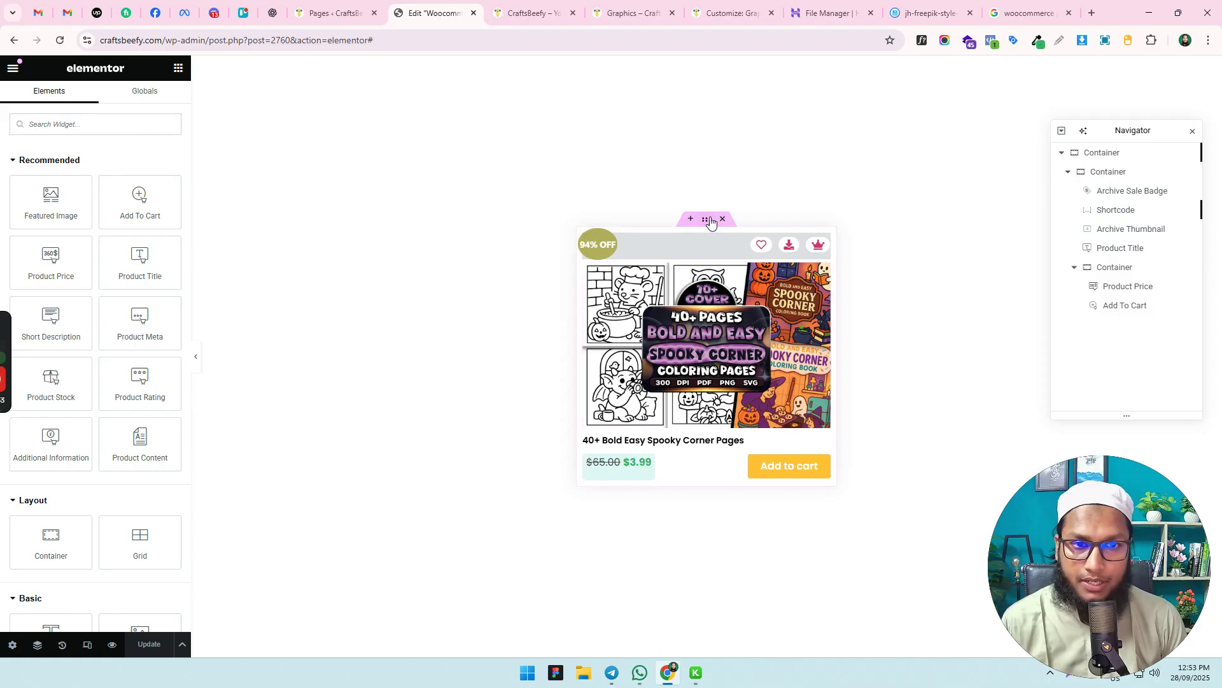
pyautogui.click(706, 220)
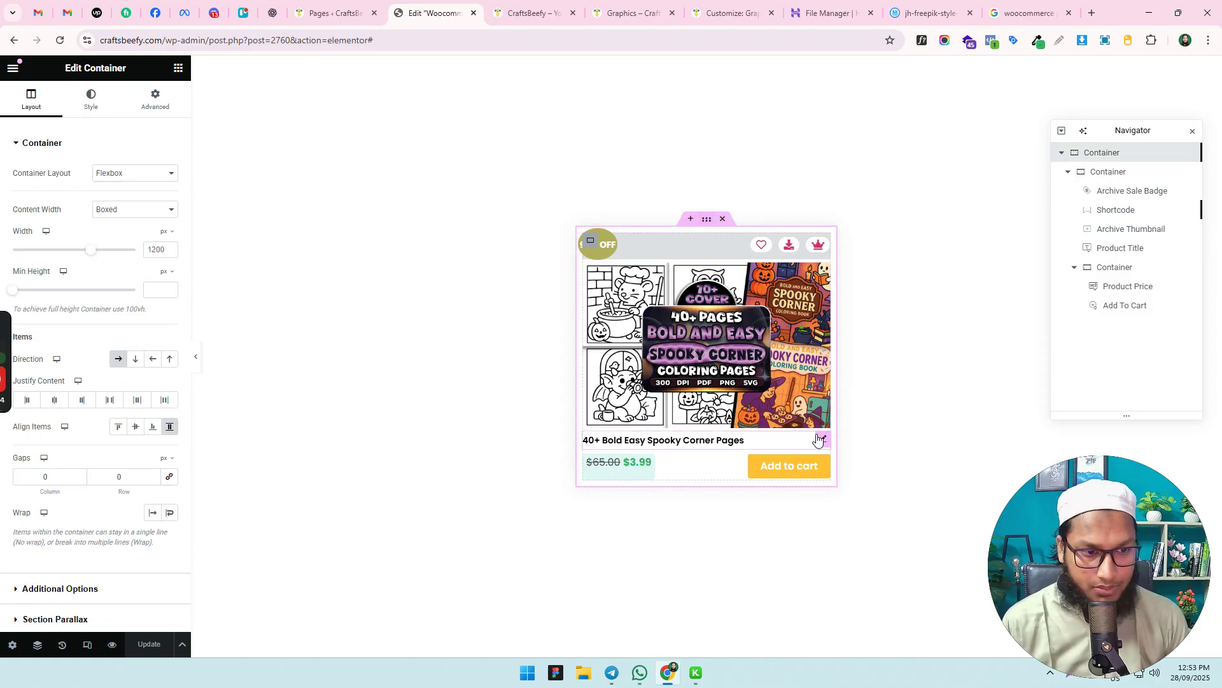
# Start a new Elementor template from the WordPress dashboard, with Loop Item as its type and Products as its source
pyautogui.click(311, 10)
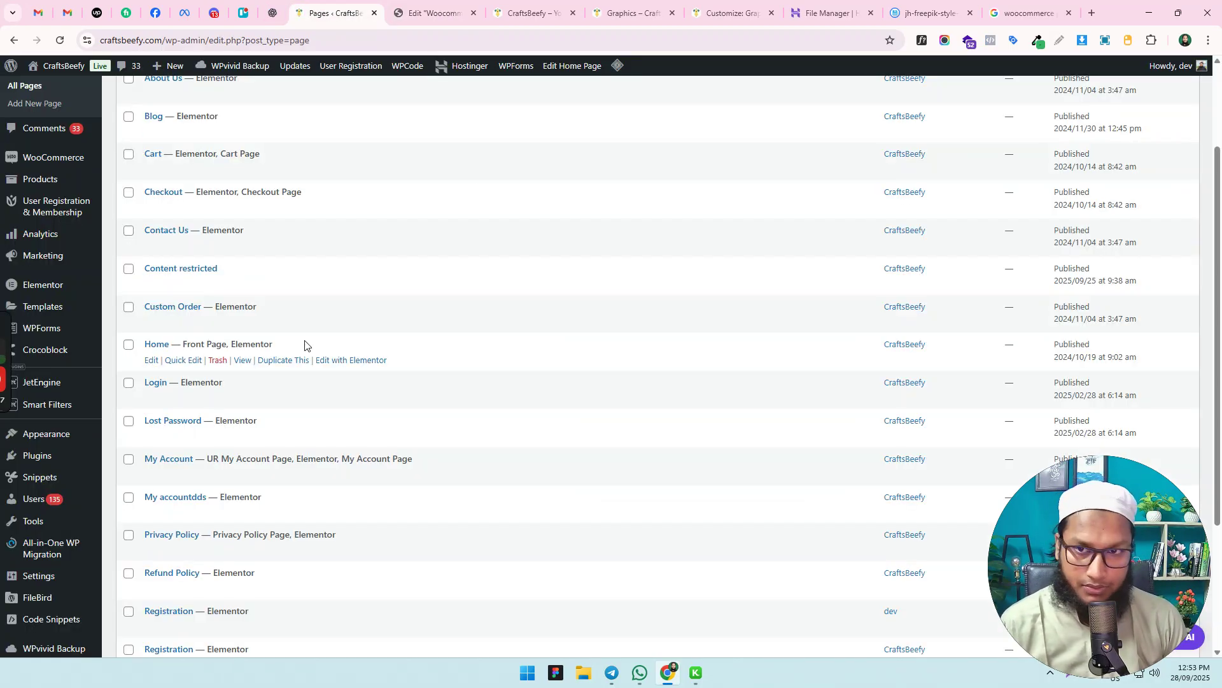
pyautogui.scroll(2, 305, 344)
pyautogui.scroll(-3, 124, 337)
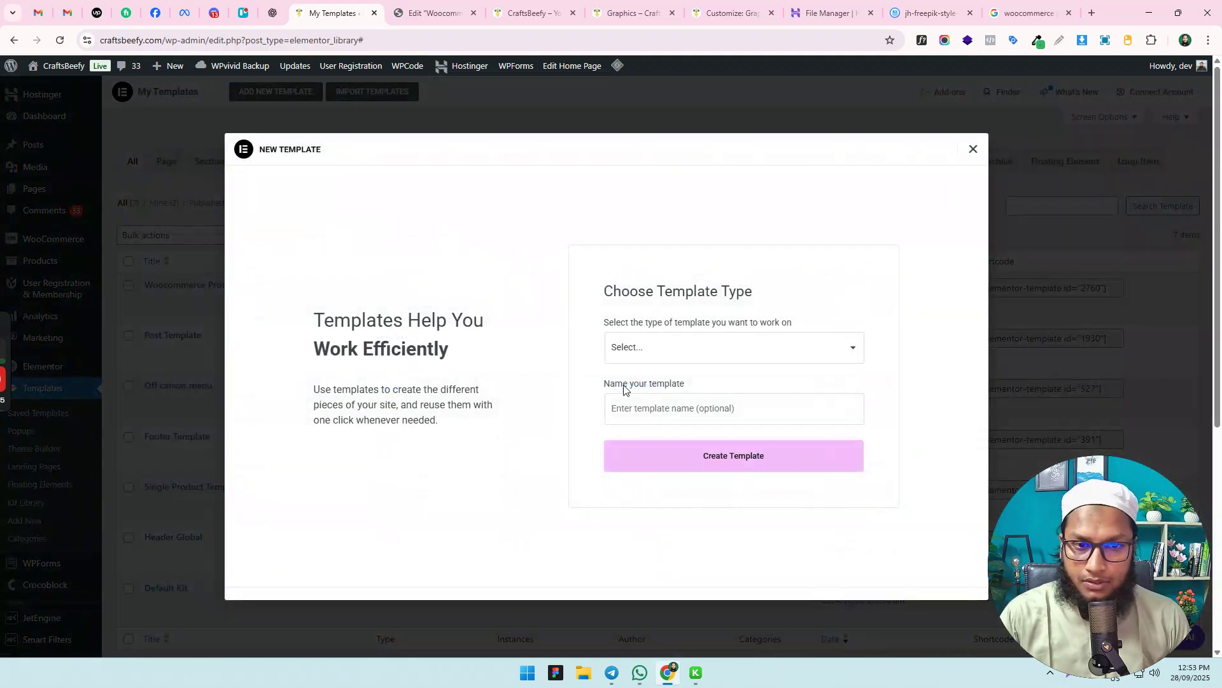
pyautogui.click(677, 355)
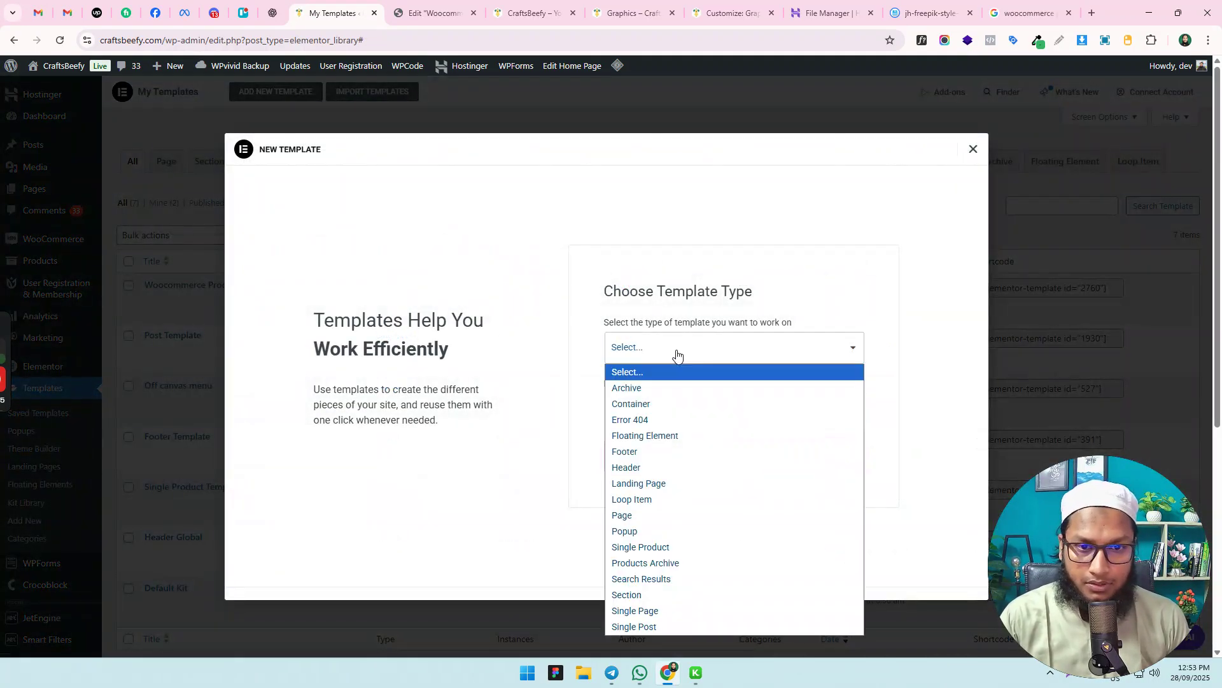
pyautogui.click(671, 500)
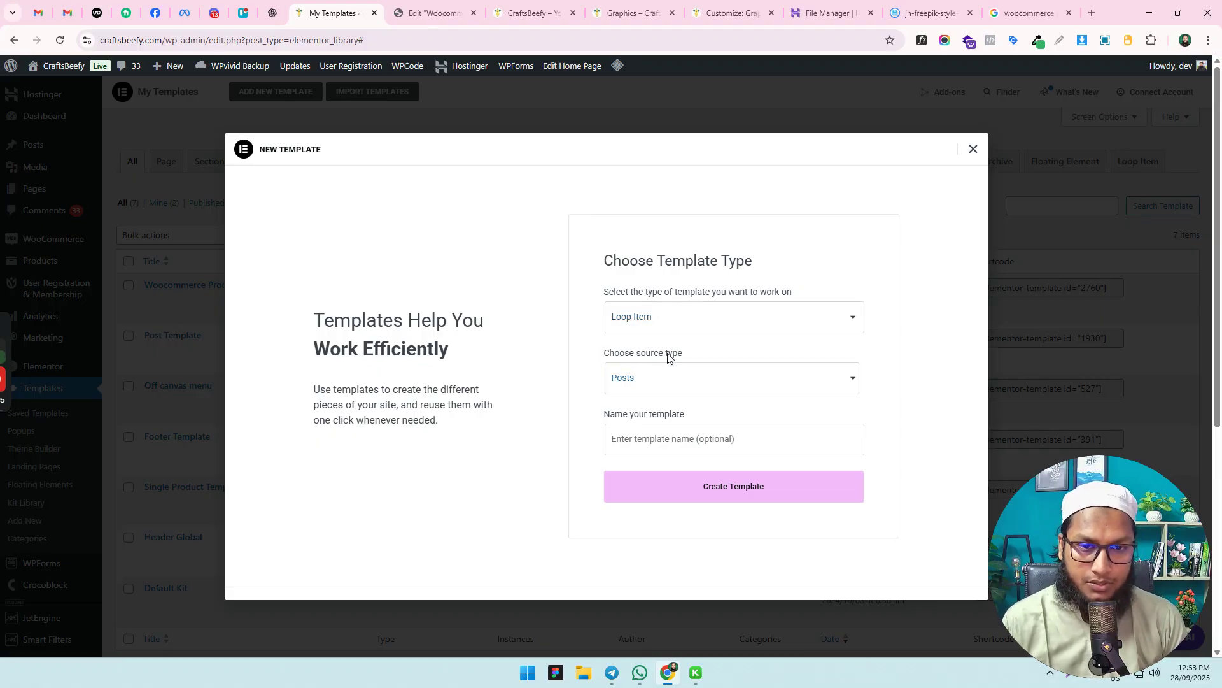
pyautogui.click(663, 381)
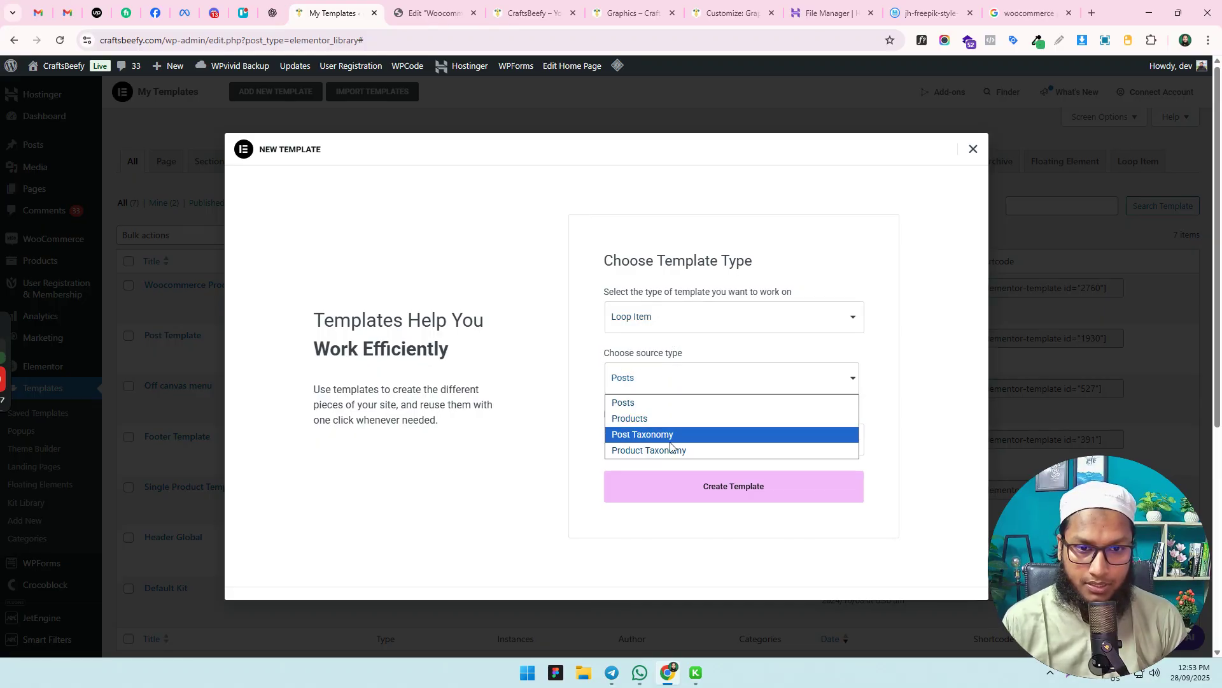
pyautogui.click(644, 422)
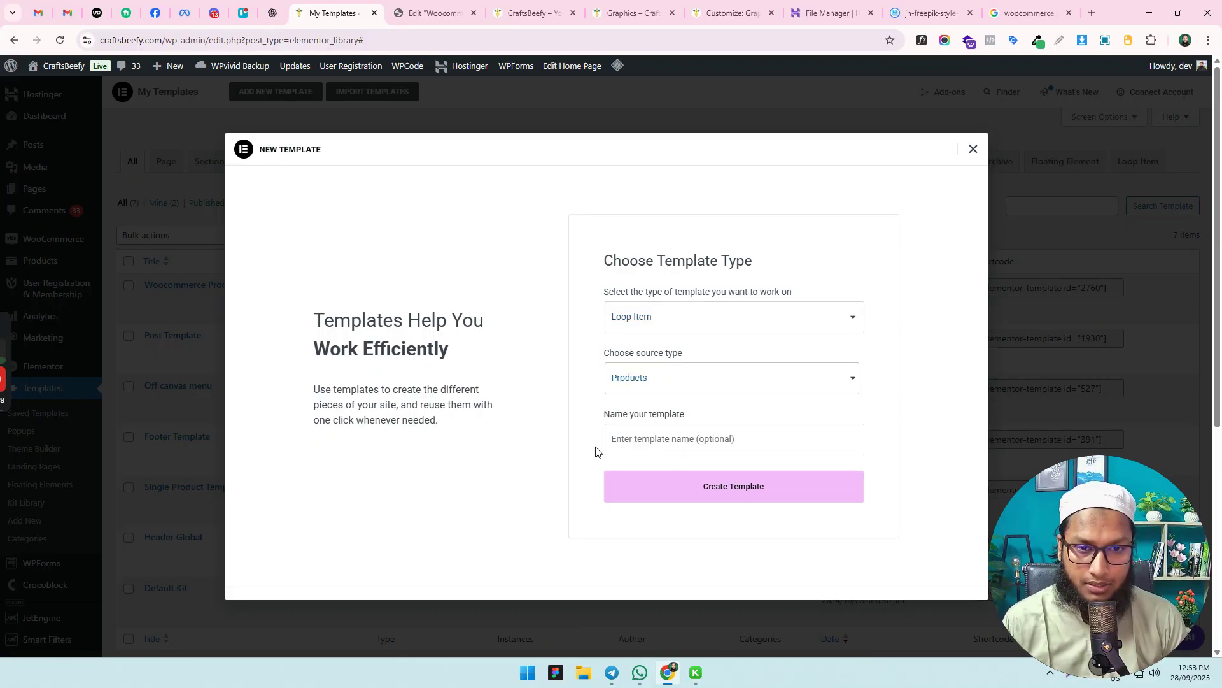
# Name the new template "Woocommerce Product Loop" and close the template dialog without creating it
pyautogui.click(646, 444)
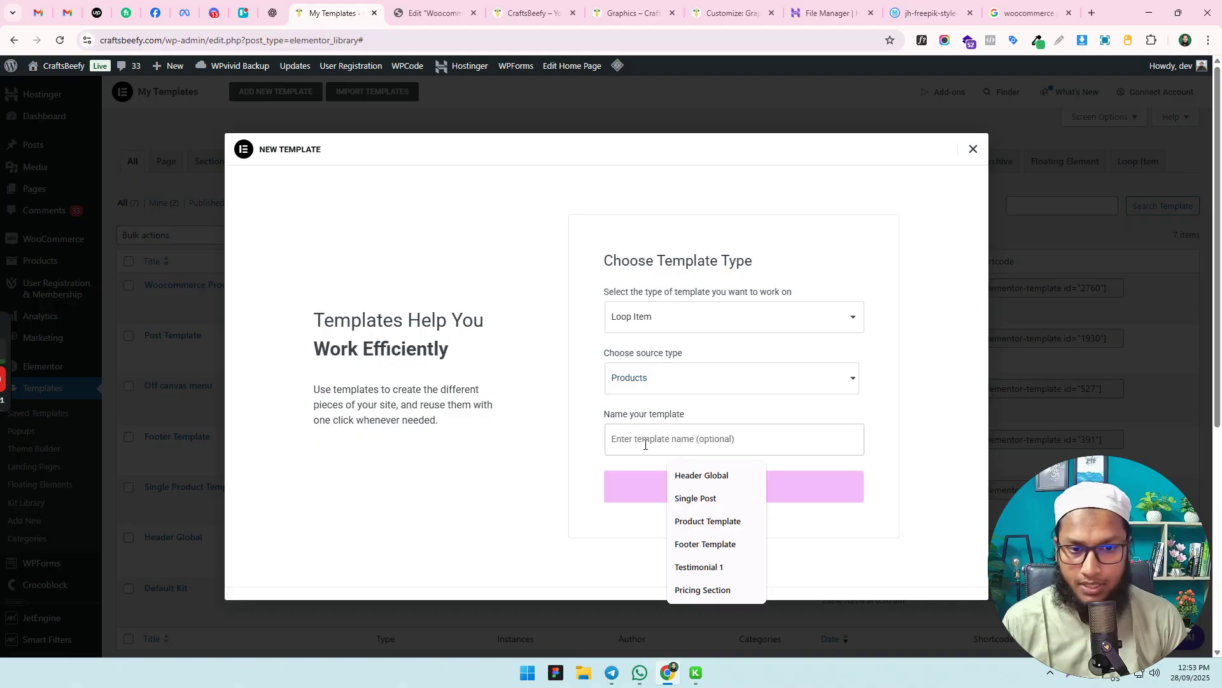
pyautogui.write('woocommerce pro')
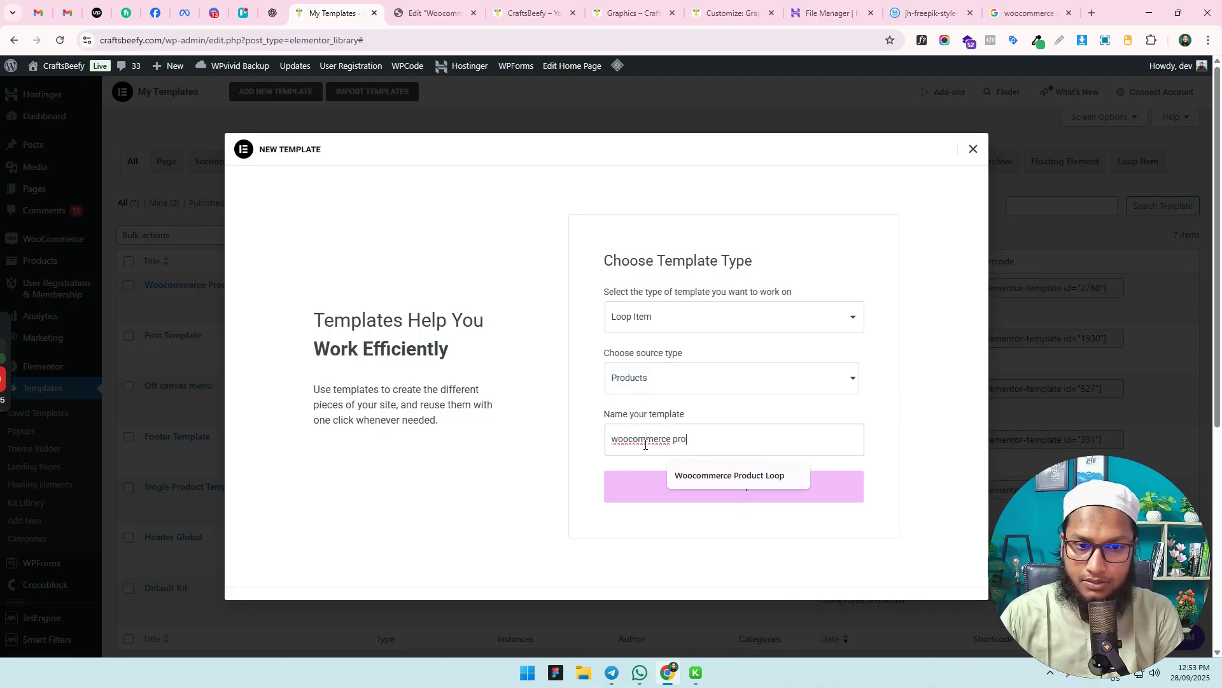
pyautogui.write('d')
pyautogui.click(737, 484)
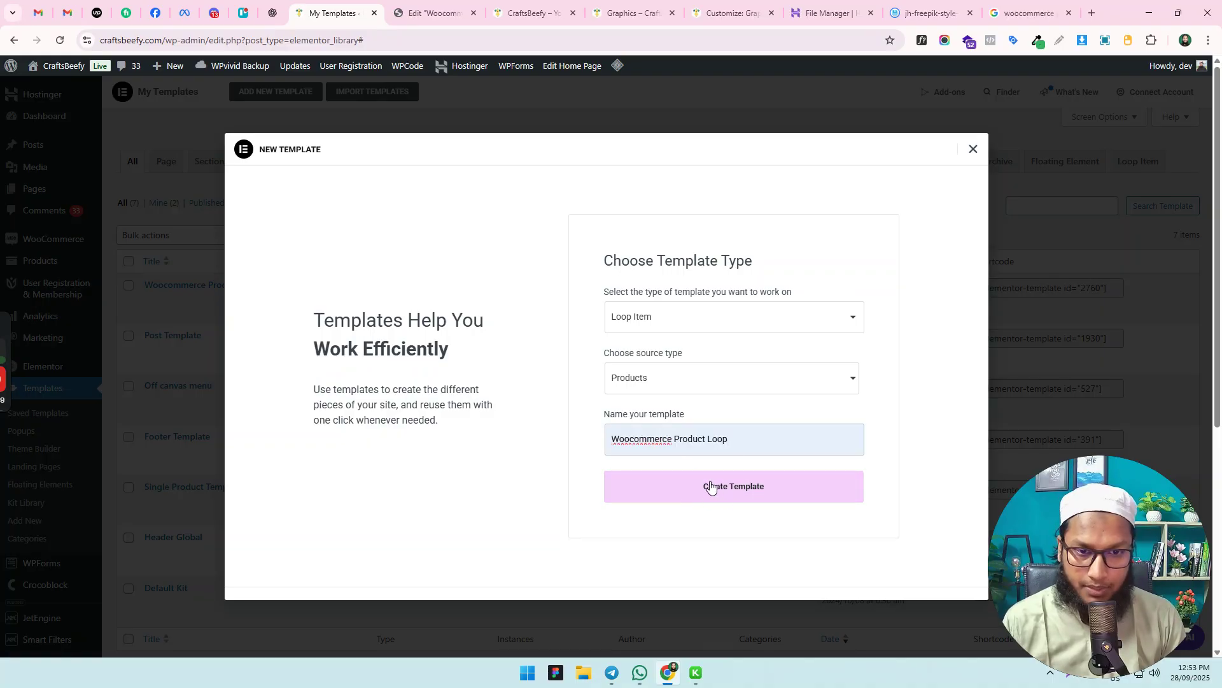
pyautogui.click(973, 150)
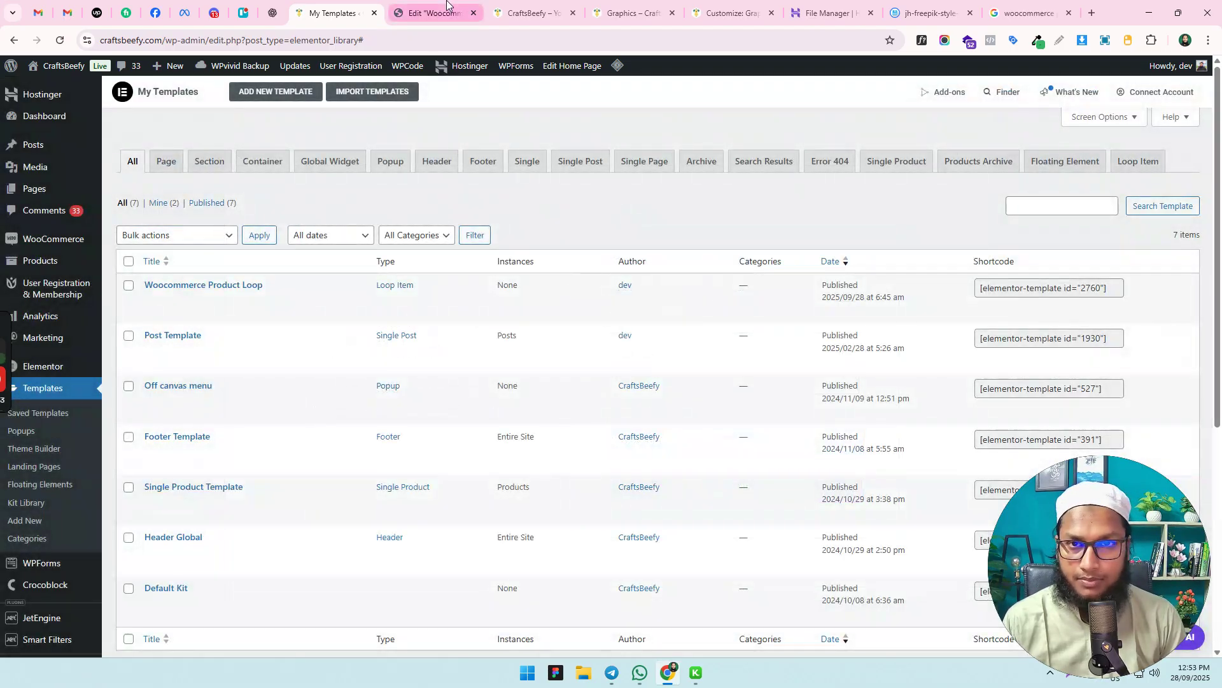
# Inspect the settings of the thumbnail and sale badge widgets in the existing product loop template
pyautogui.click(439, 13)
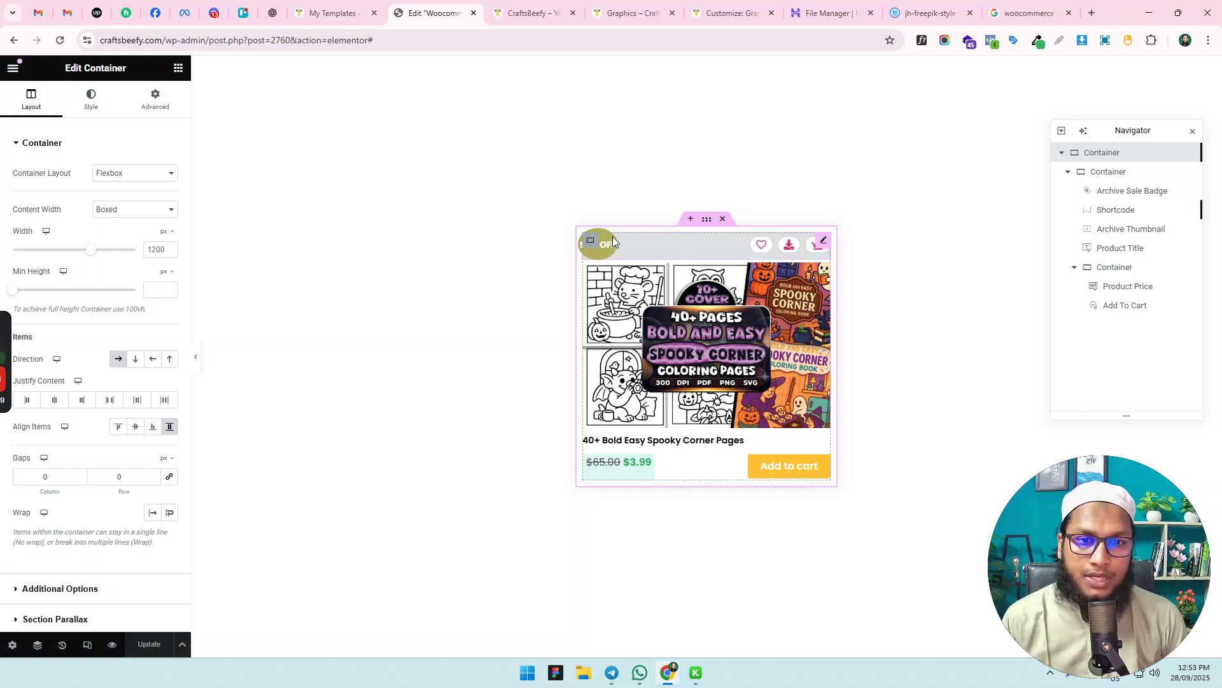
pyautogui.click(640, 313)
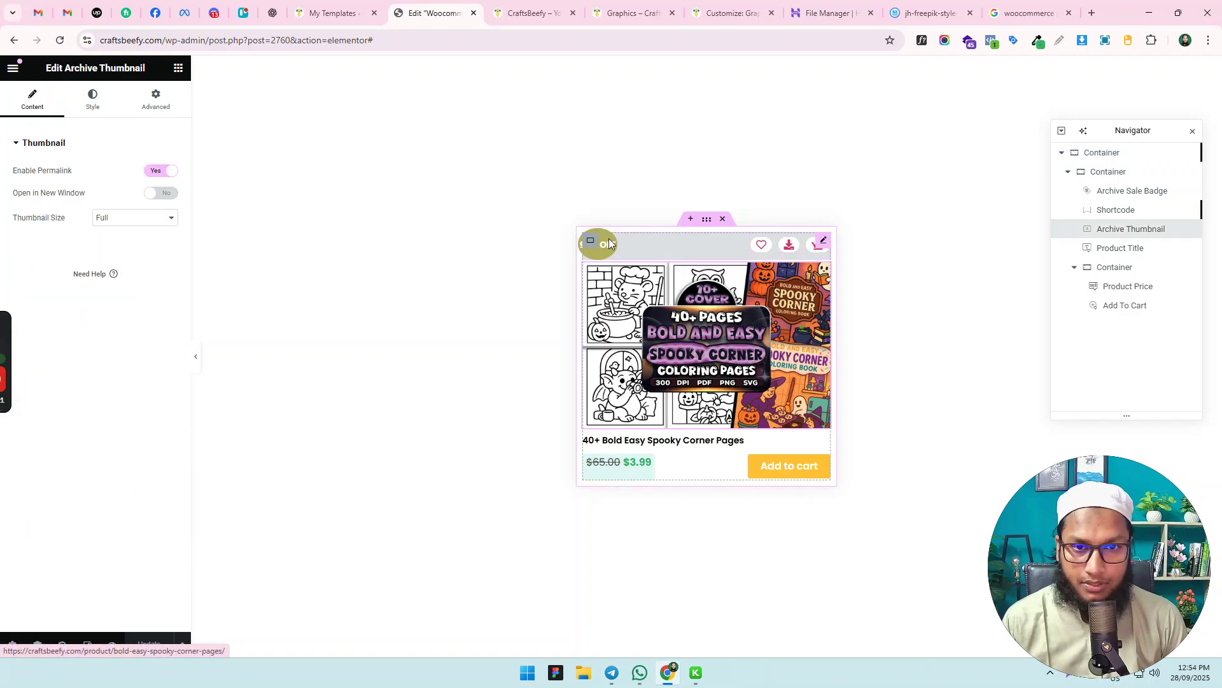
pyautogui.click(609, 238)
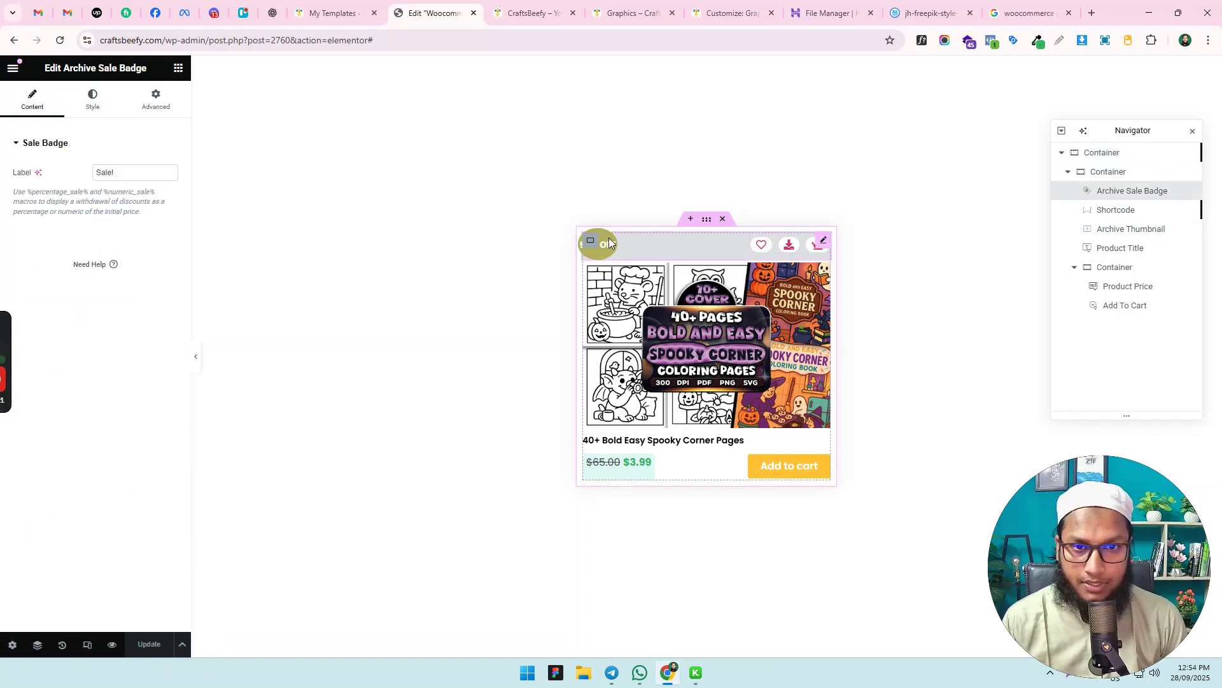
# Try placing the Featured Image and Add To Cart widgets from the widget library into the product card
pyautogui.click(178, 69)
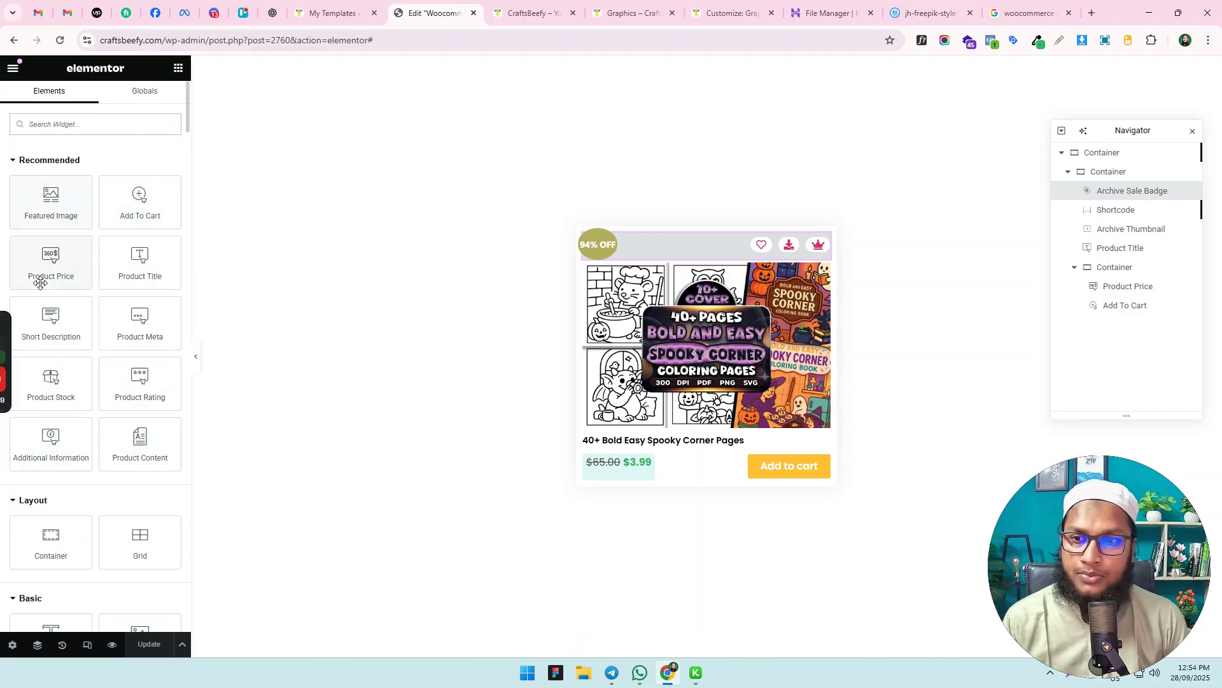
pyautogui.moveTo(54, 202); pyautogui.dragTo(826, 420)
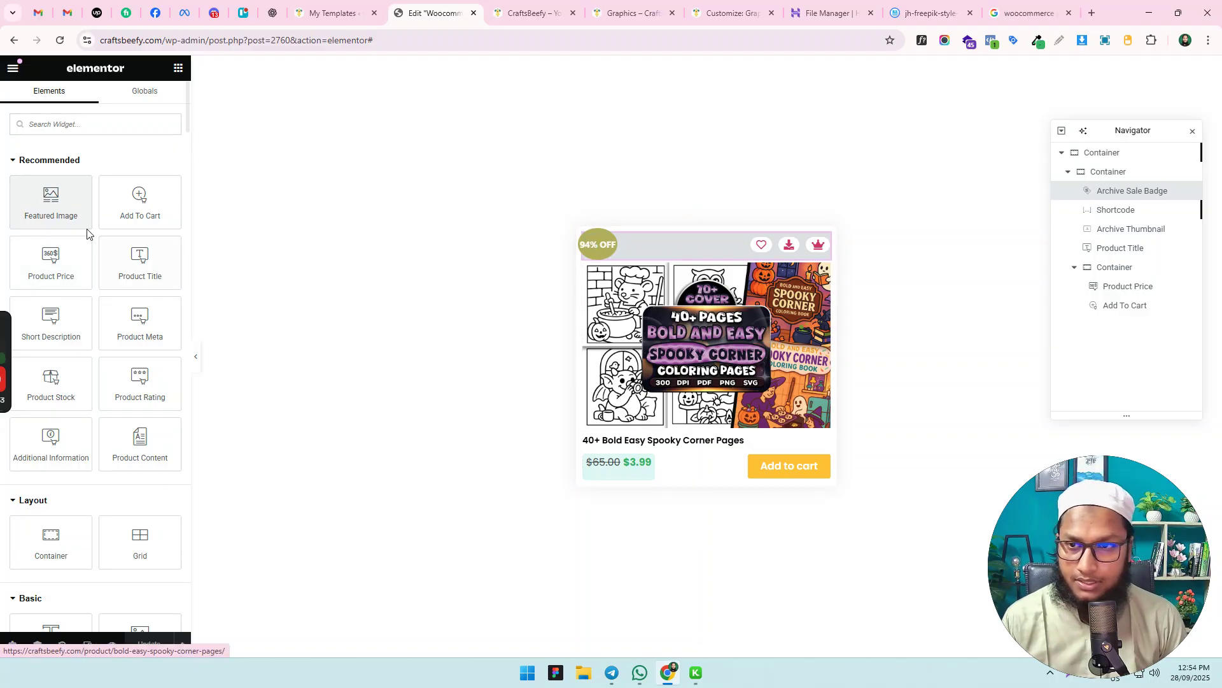
pyautogui.moveTo(135, 192); pyautogui.dragTo(101, 209)
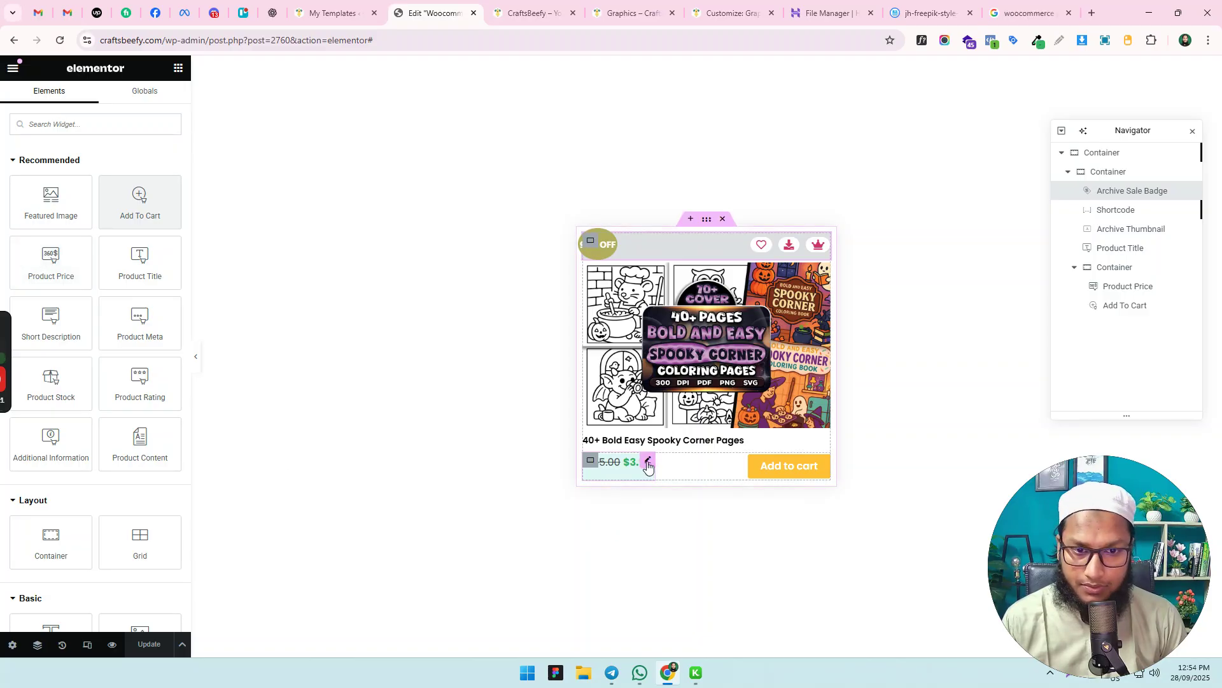
# Inspect the settings of the card's Product Price and Product Title widgets and return to the widget library
pyautogui.click(647, 459)
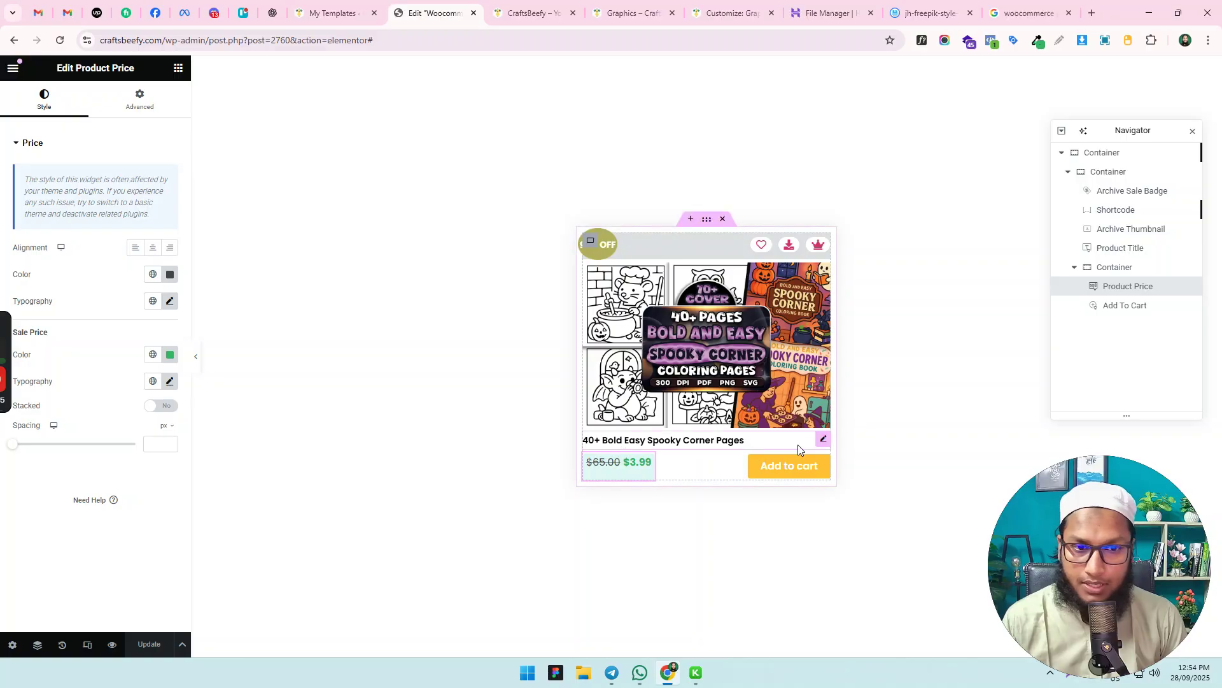
pyautogui.click(825, 441)
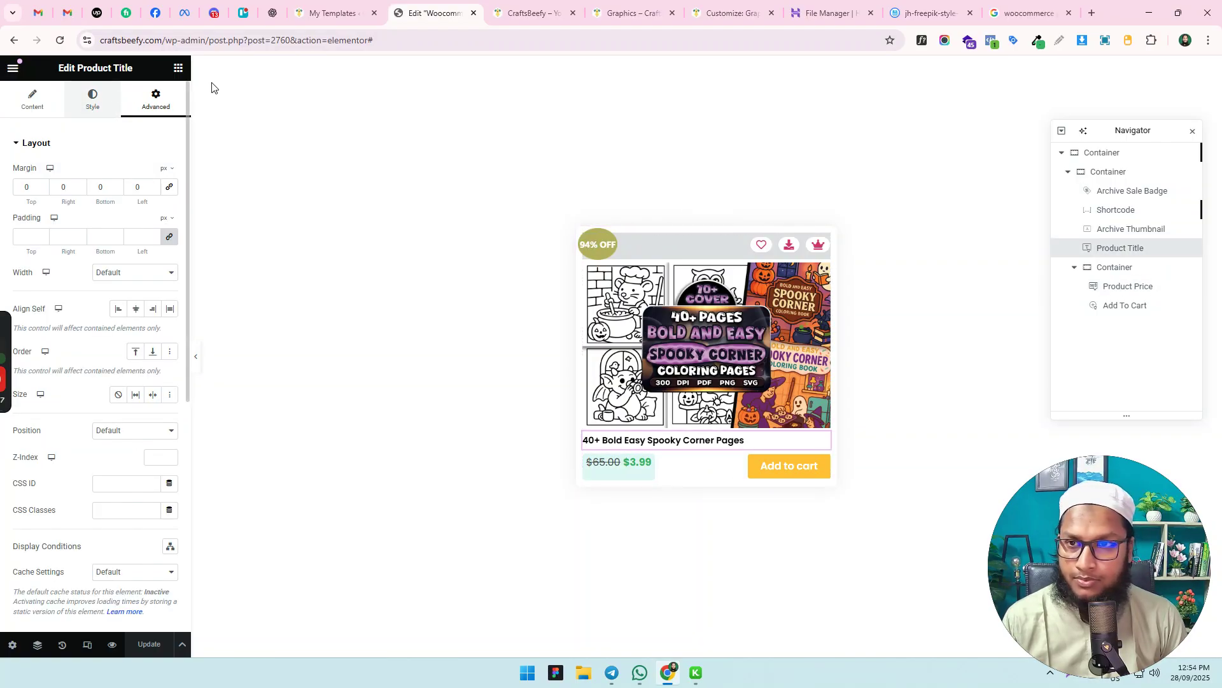
pyautogui.click(178, 68)
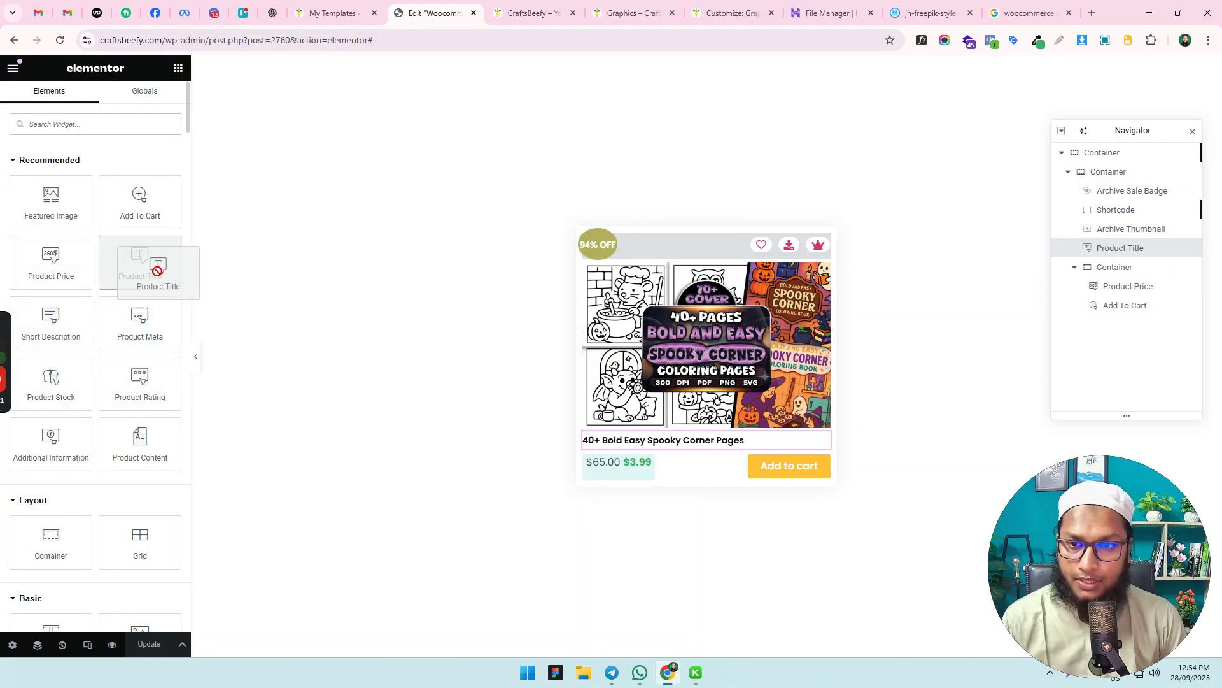
# Review the [jh_product_icons] shortcode behind the card's icon row and update the template
pyautogui.click(810, 247)
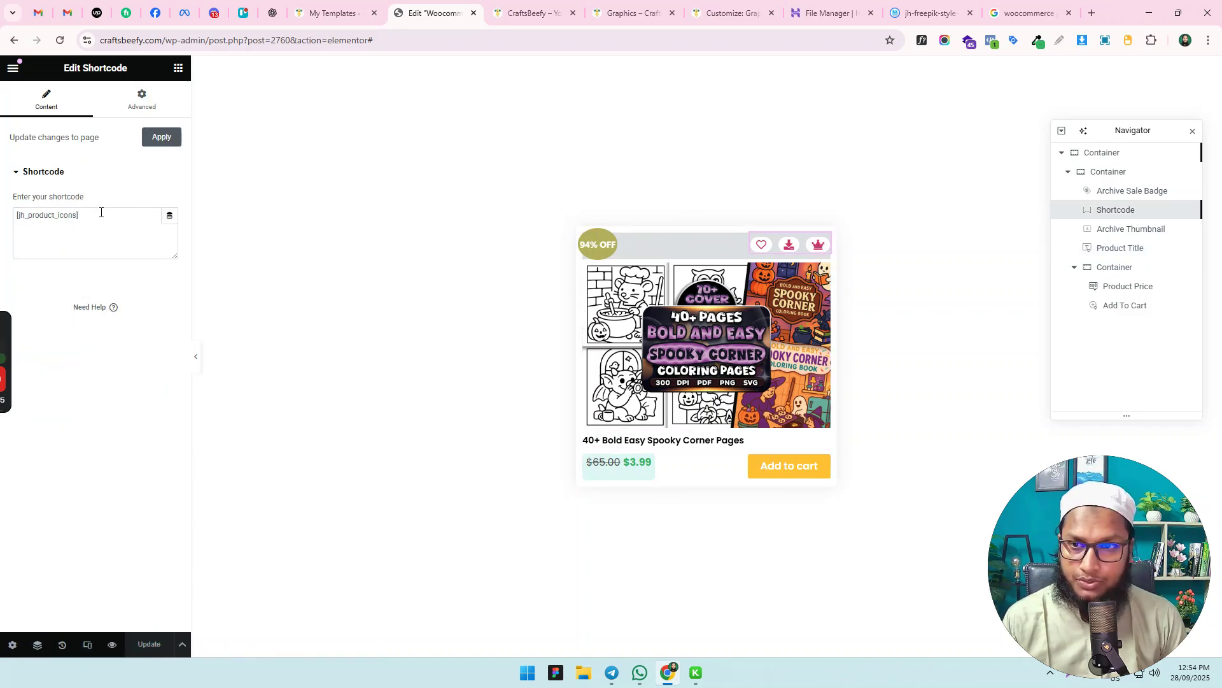
pyautogui.tripleClick(100, 212)
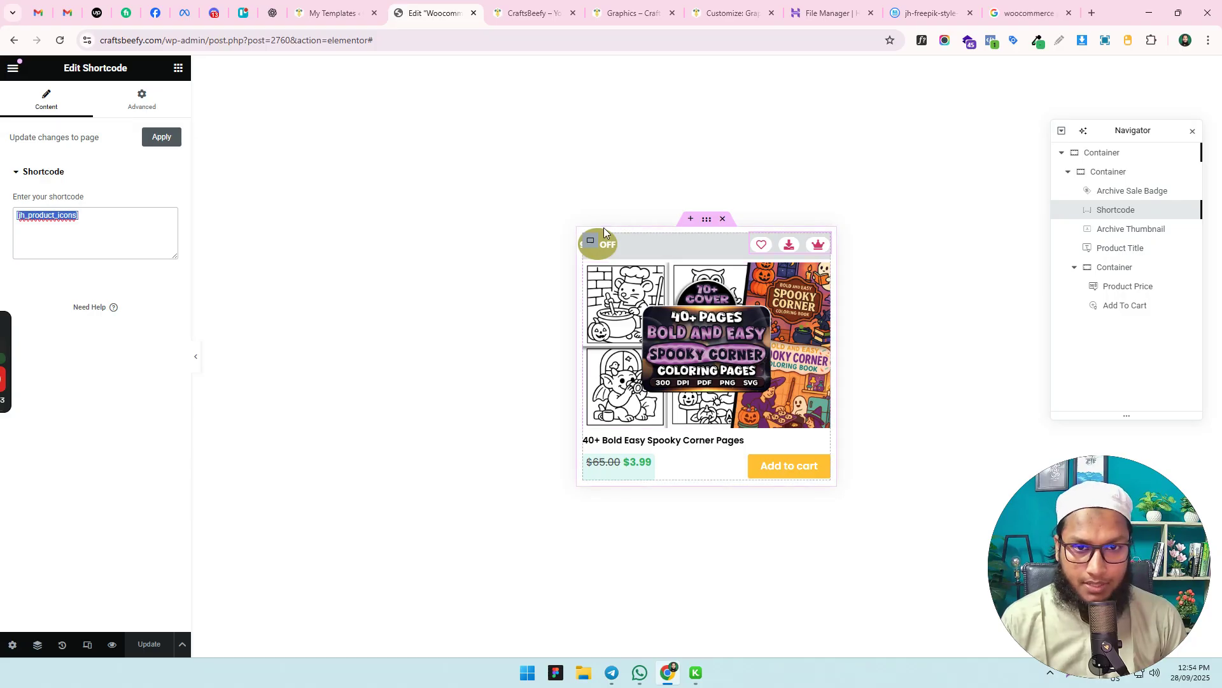
pyautogui.click(149, 648)
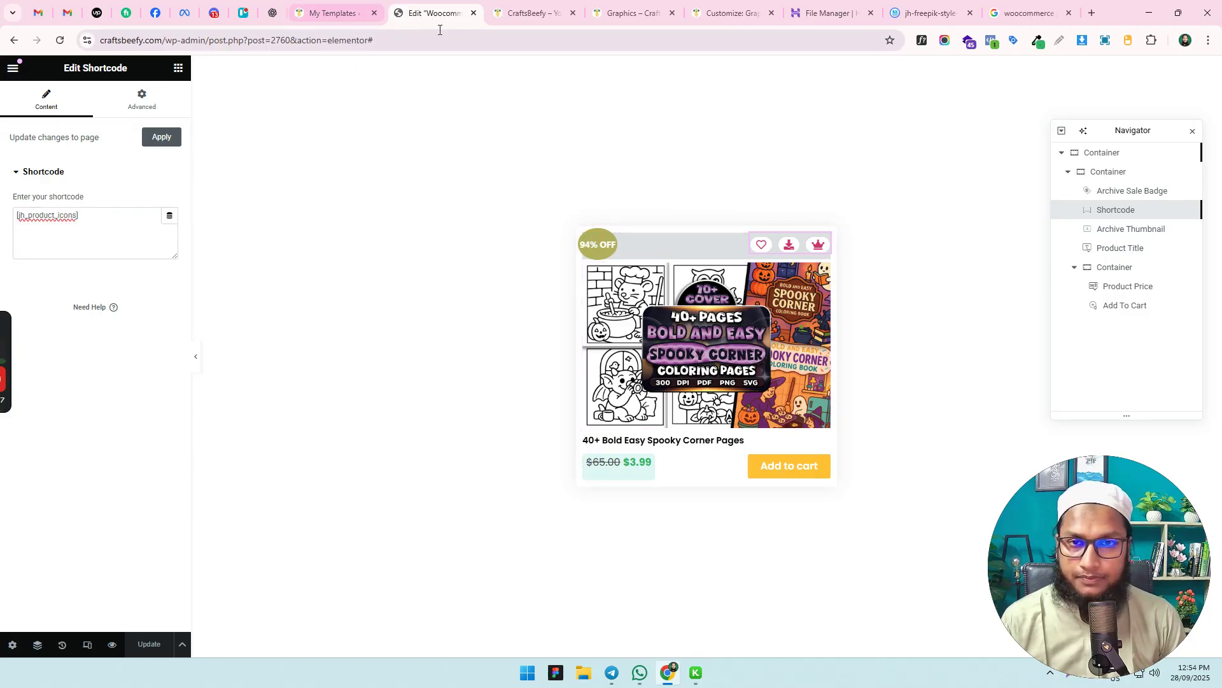
# Return to the site's template list and open the list of all pages
pyautogui.click(321, 3)
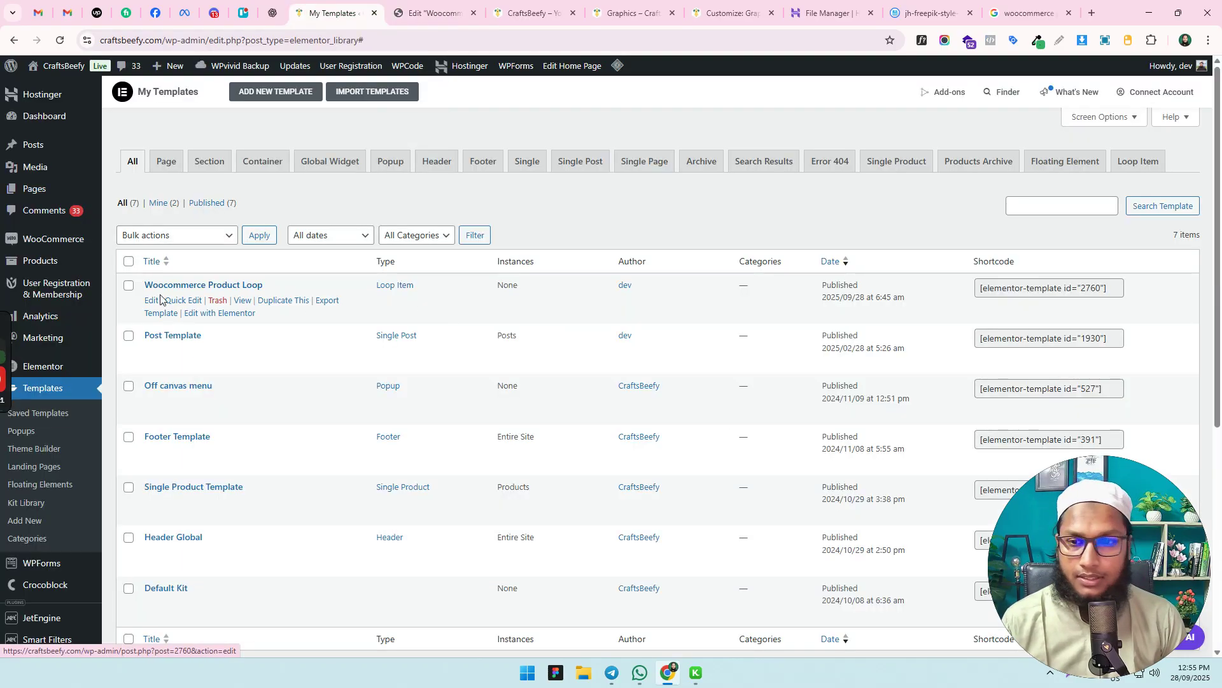
pyautogui.scroll(-2, 196, 379)
pyautogui.scroll(2, 47, 205)
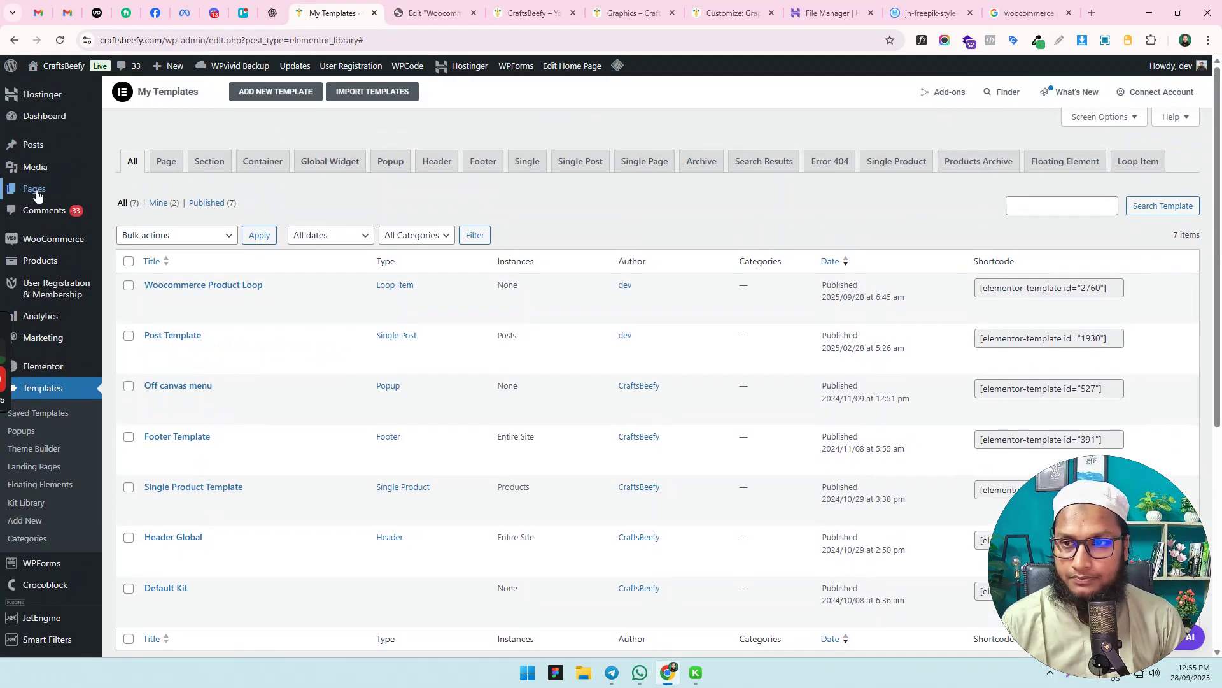
pyautogui.click(141, 209)
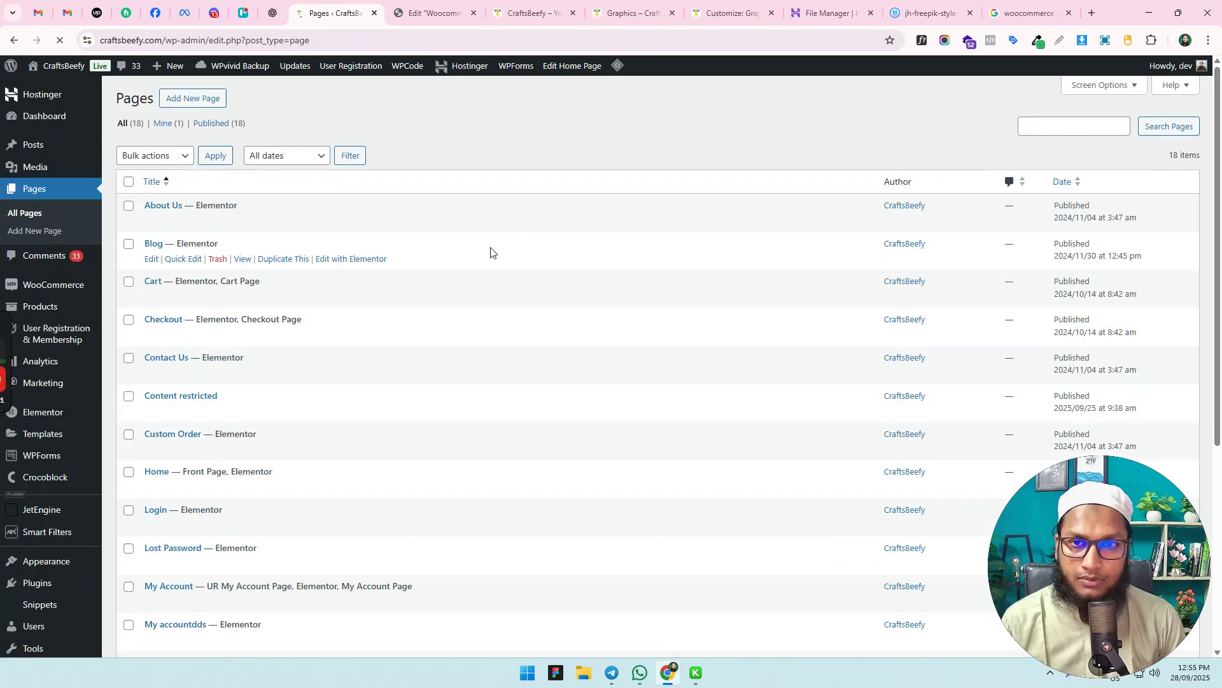
# Find the Home front page in the pages list and open it for editing with Elementor
pyautogui.scroll(-5, 205, 344)
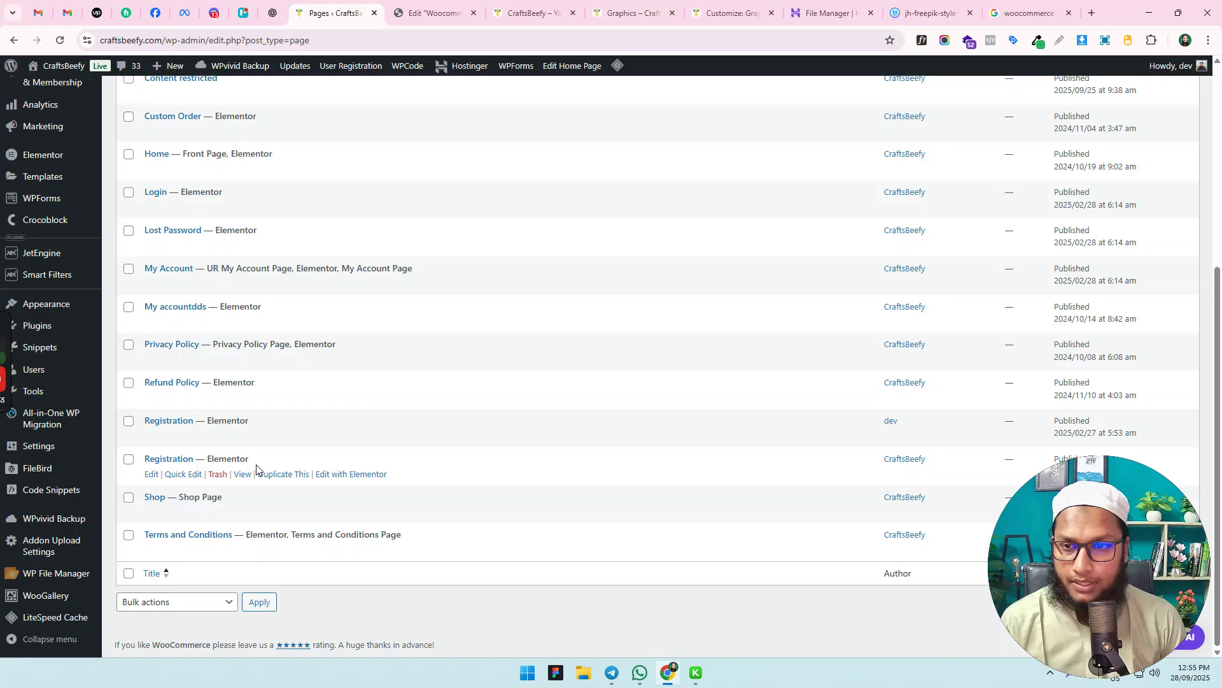
pyautogui.scroll(5, 256, 469)
pyautogui.scroll(-1, 253, 378)
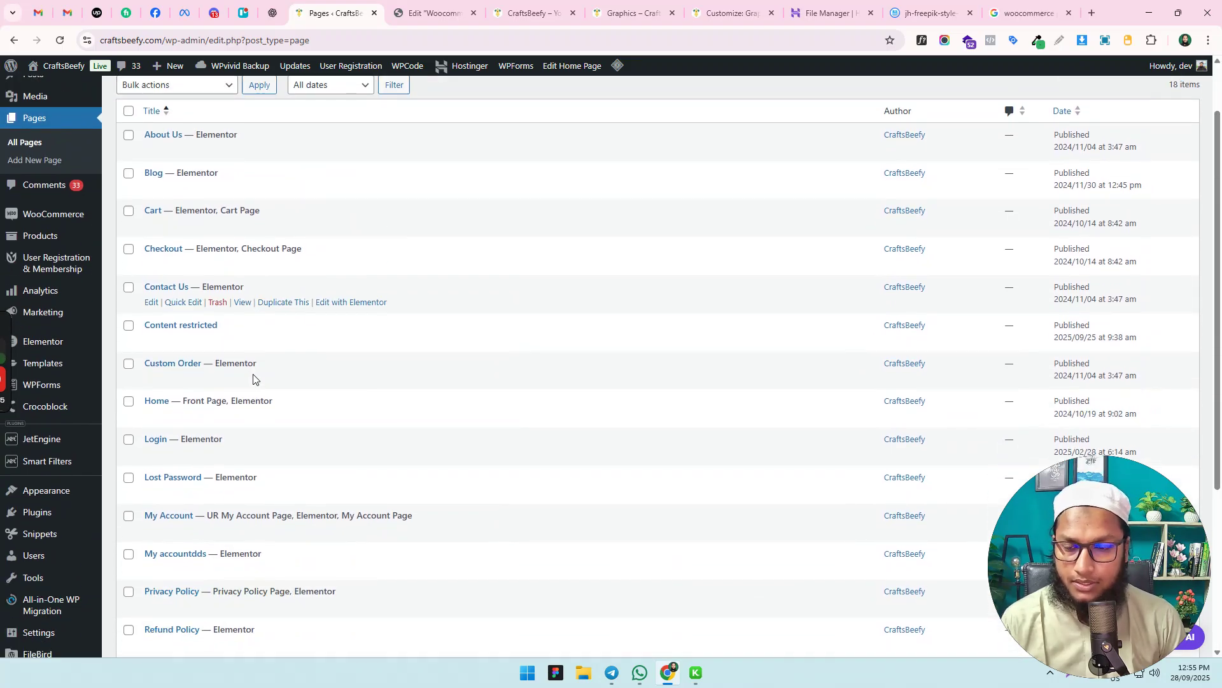
pyautogui.scroll(-5, 252, 378)
pyautogui.scroll(3, 236, 379)
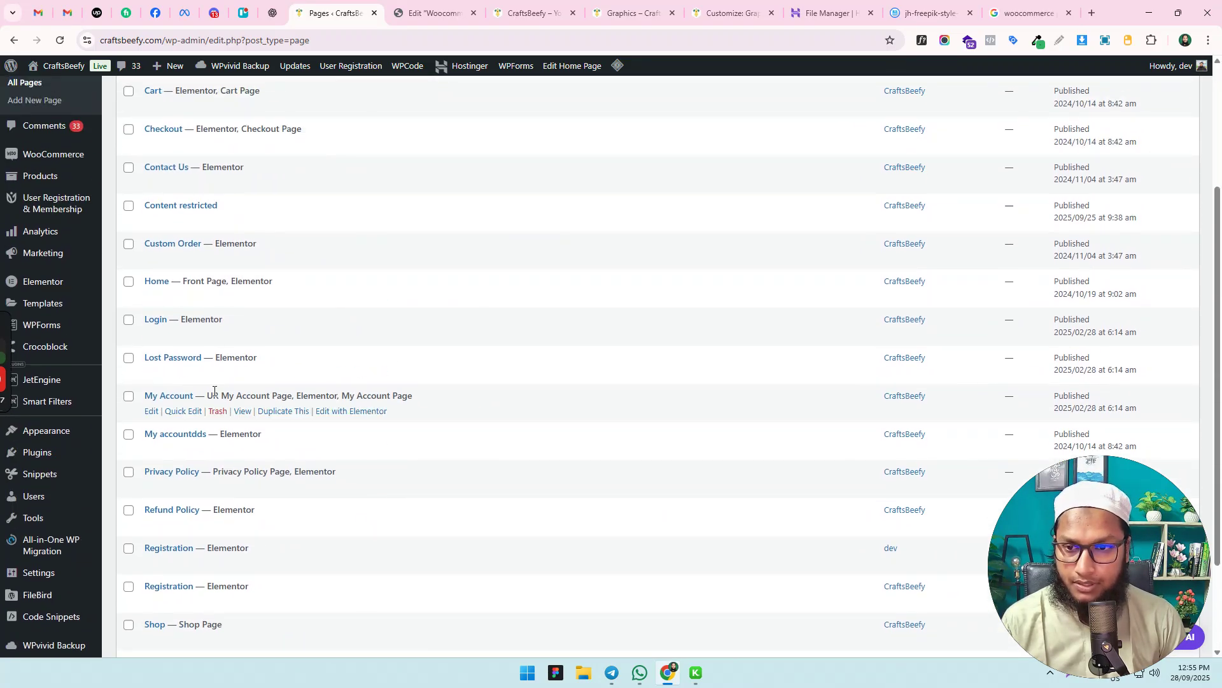
pyautogui.scroll(-2, 253, 422)
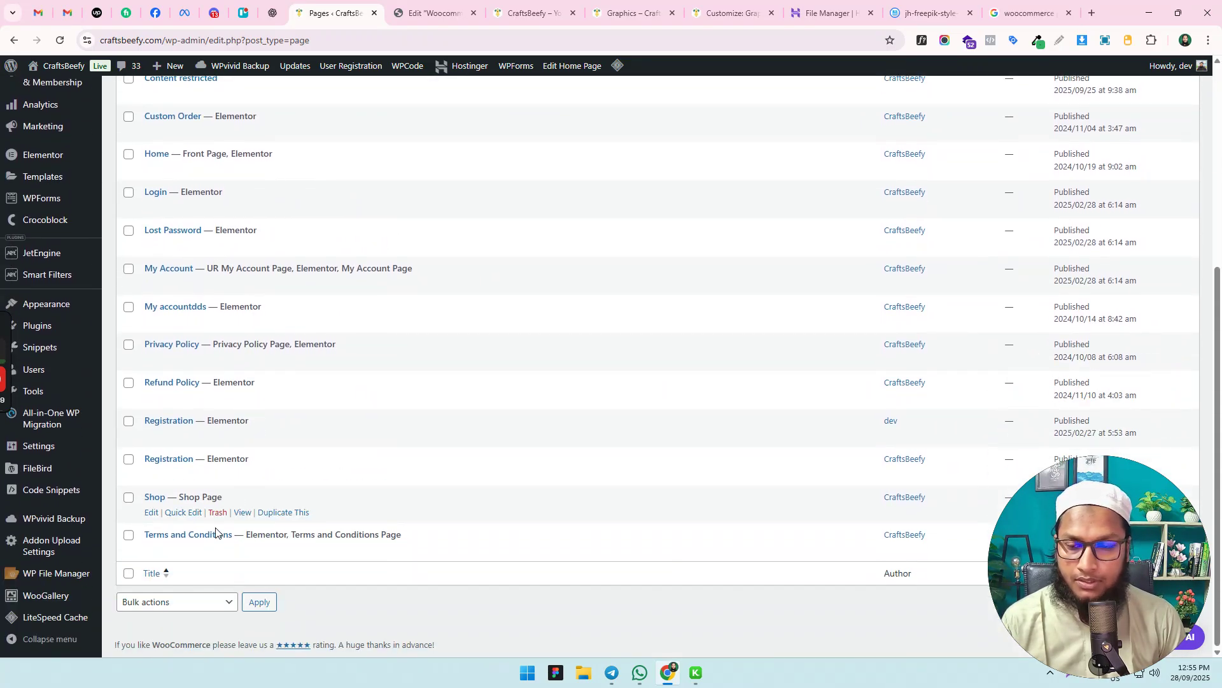
pyautogui.scroll(2, 262, 355)
pyautogui.scroll(1, 175, 230)
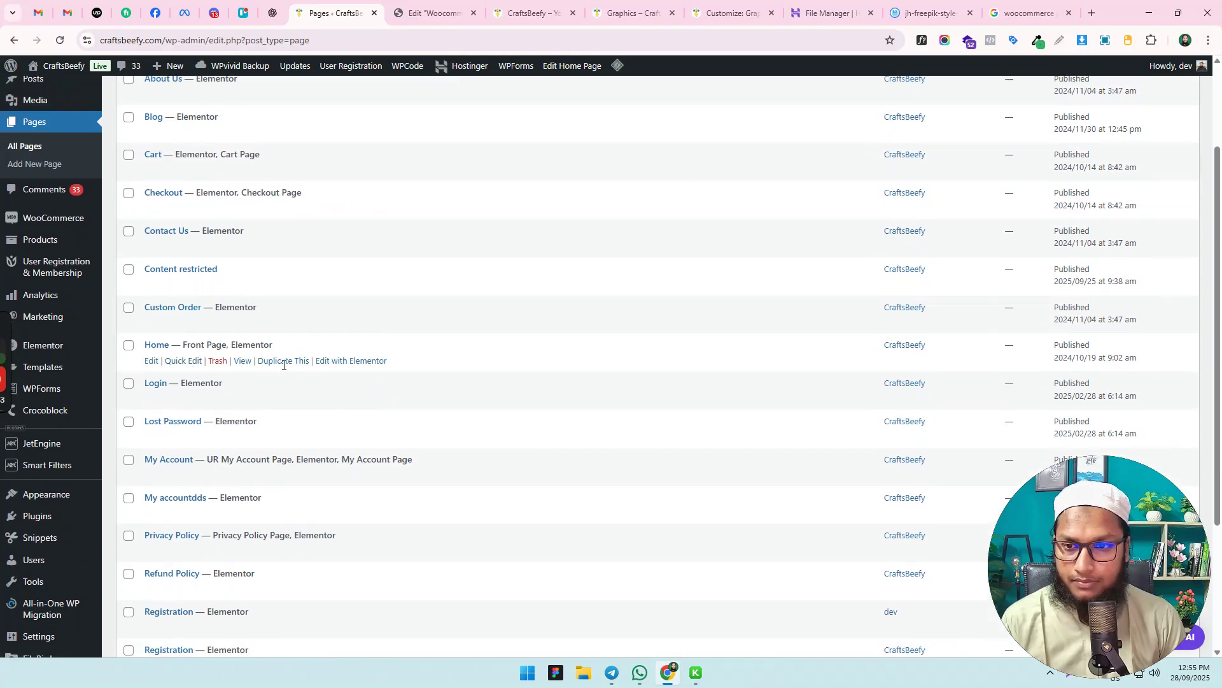
pyautogui.click(368, 368)
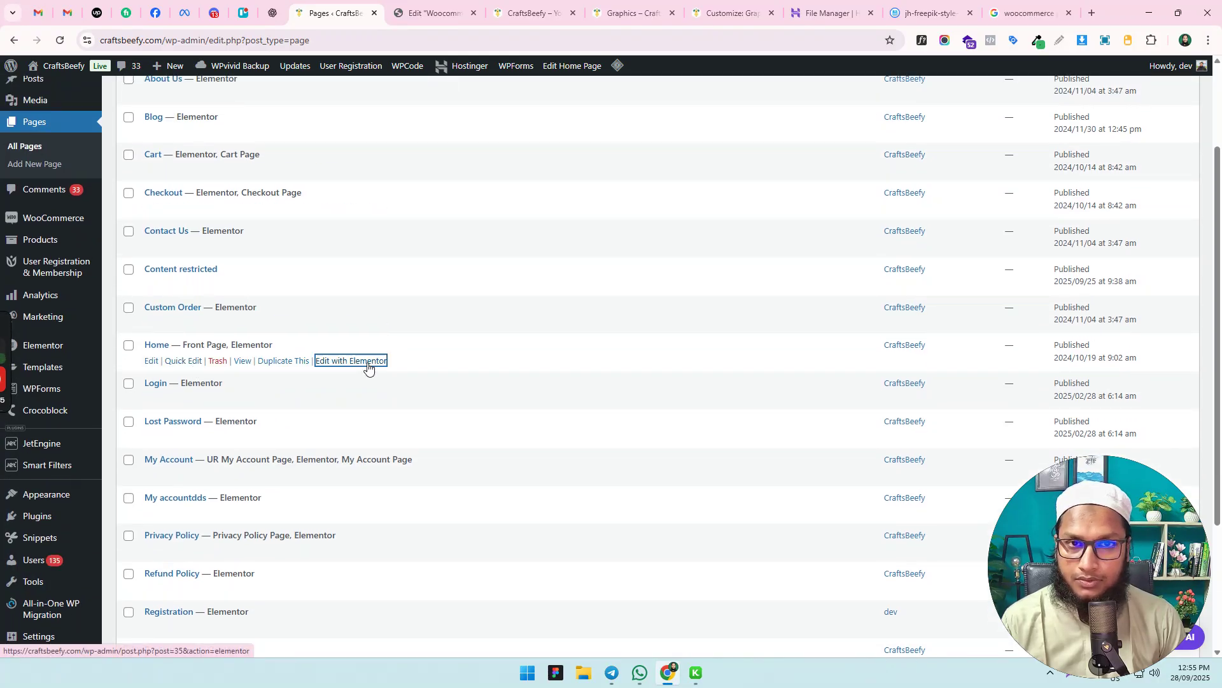
# Check the live homepage and place the Home editor's browser tab directly after it
pyautogui.click(423, 10)
pyautogui.click(518, 5)
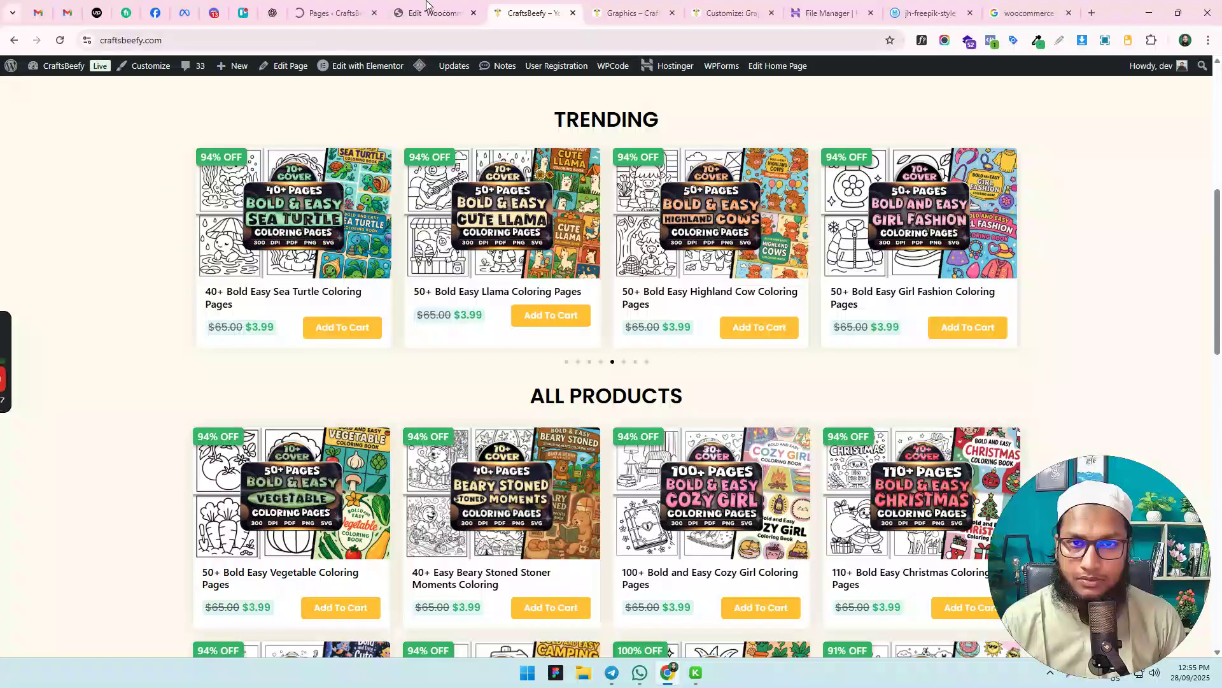
pyautogui.moveTo(334, 9); pyautogui.dragTo(503, 8)
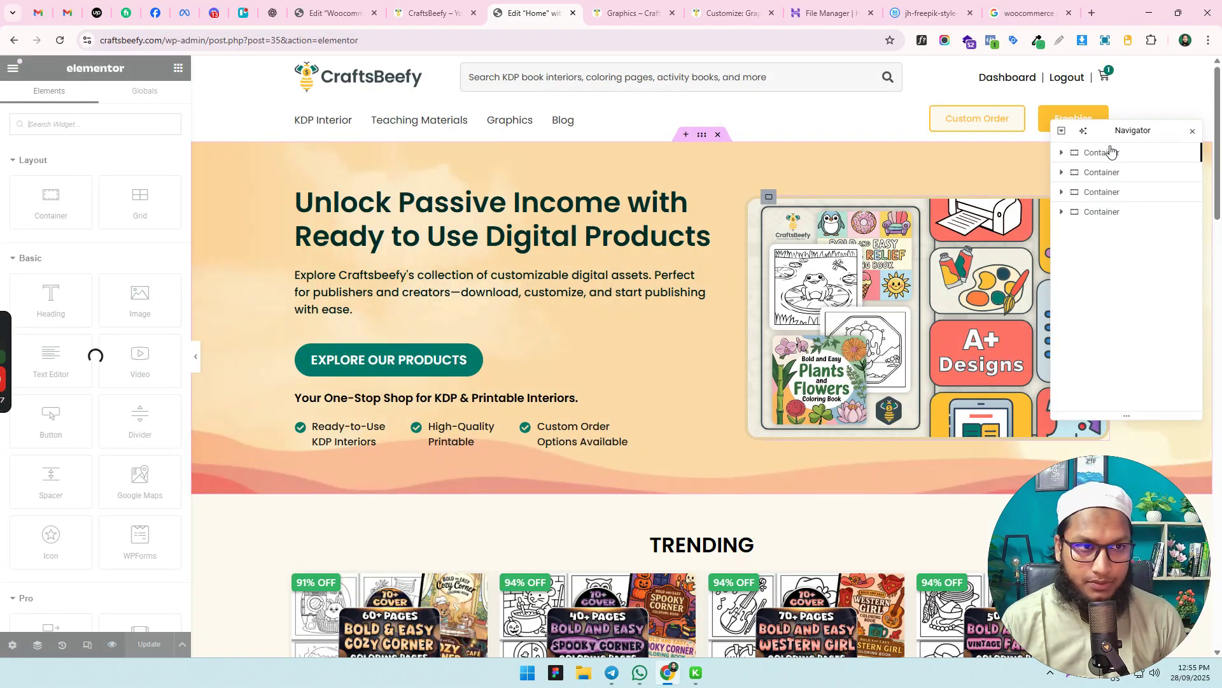
# Find the Loop Carousel widget by searching for "loop" and add it below the Trending products grid
pyautogui.scroll(-8, 573, 353)
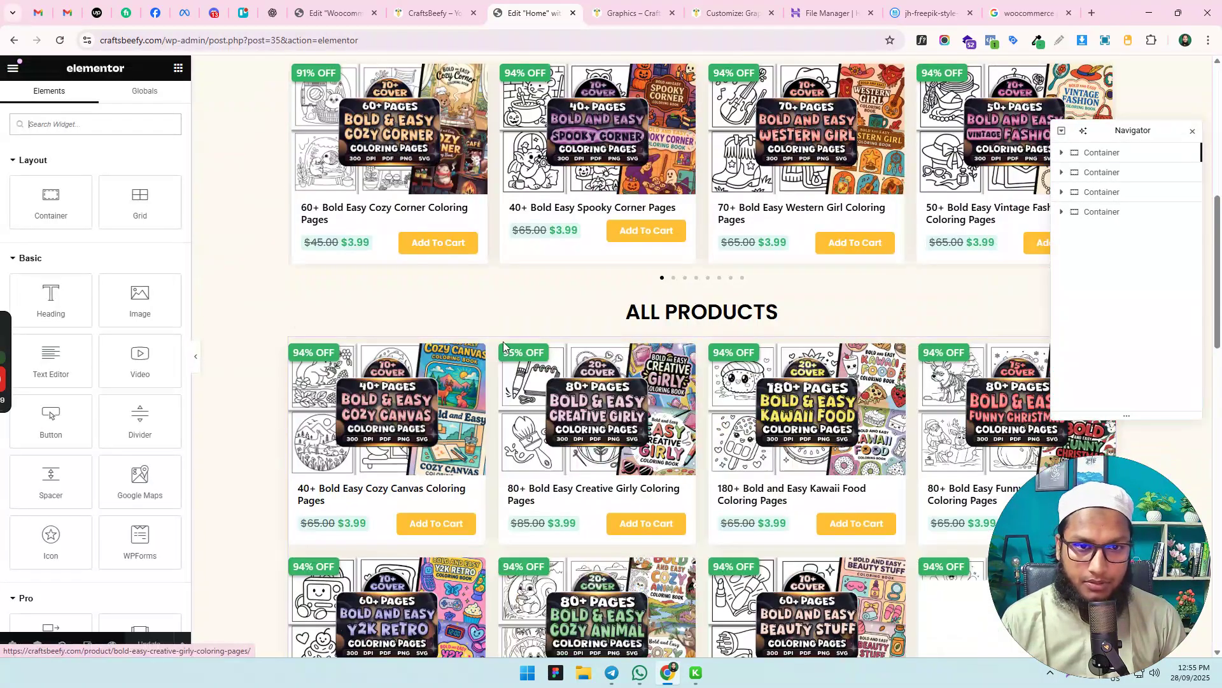
pyautogui.scroll(2, 509, 347)
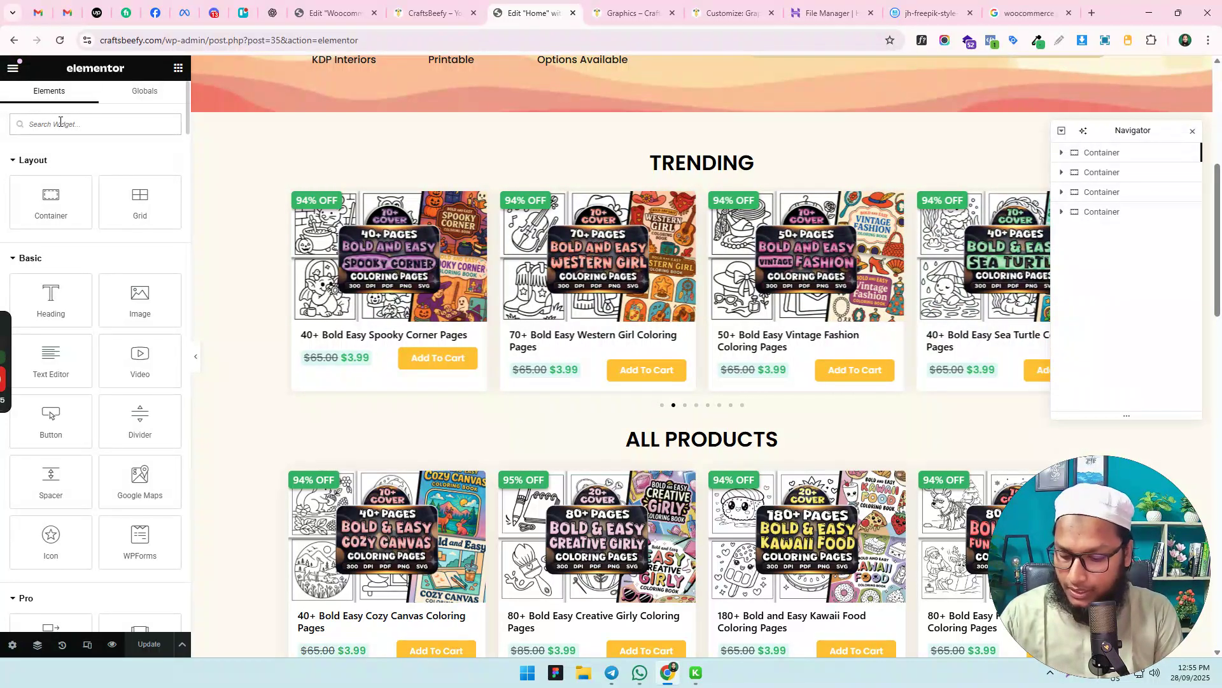
pyautogui.write('loop')
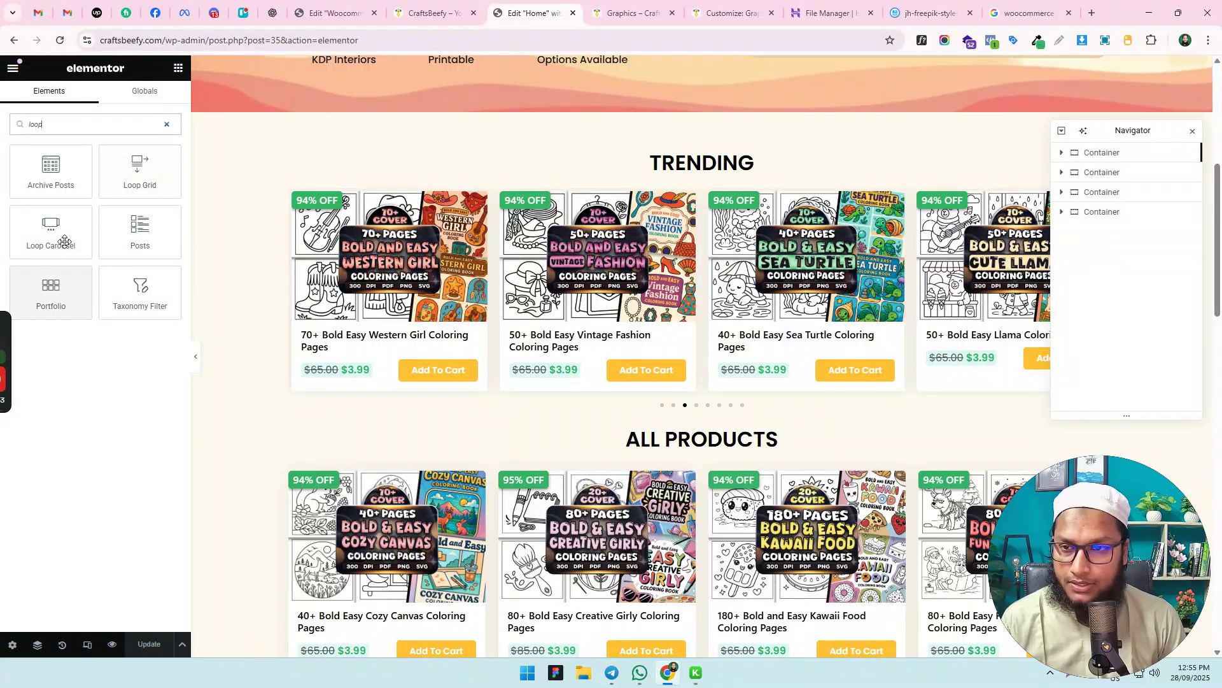
pyautogui.moveTo(51, 229); pyautogui.dragTo(677, 397)
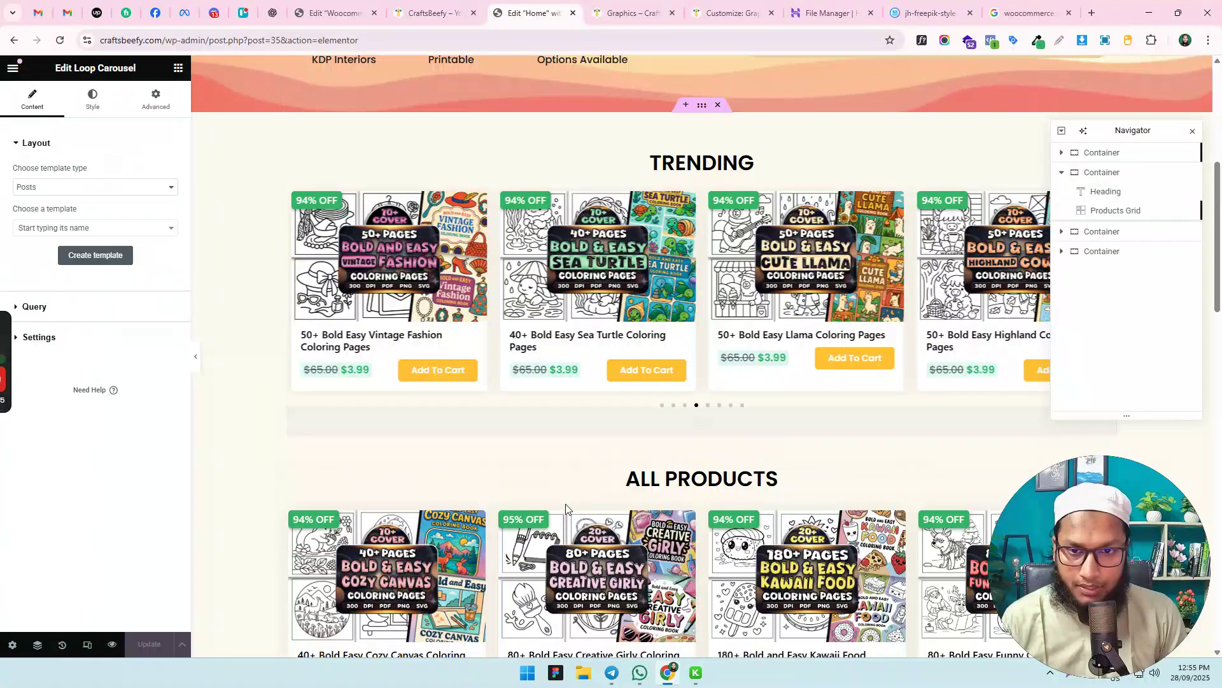
# Set the Loop Carousel's template type to Products and assign it the Woocommerce Product Loop template
pyautogui.click(42, 187)
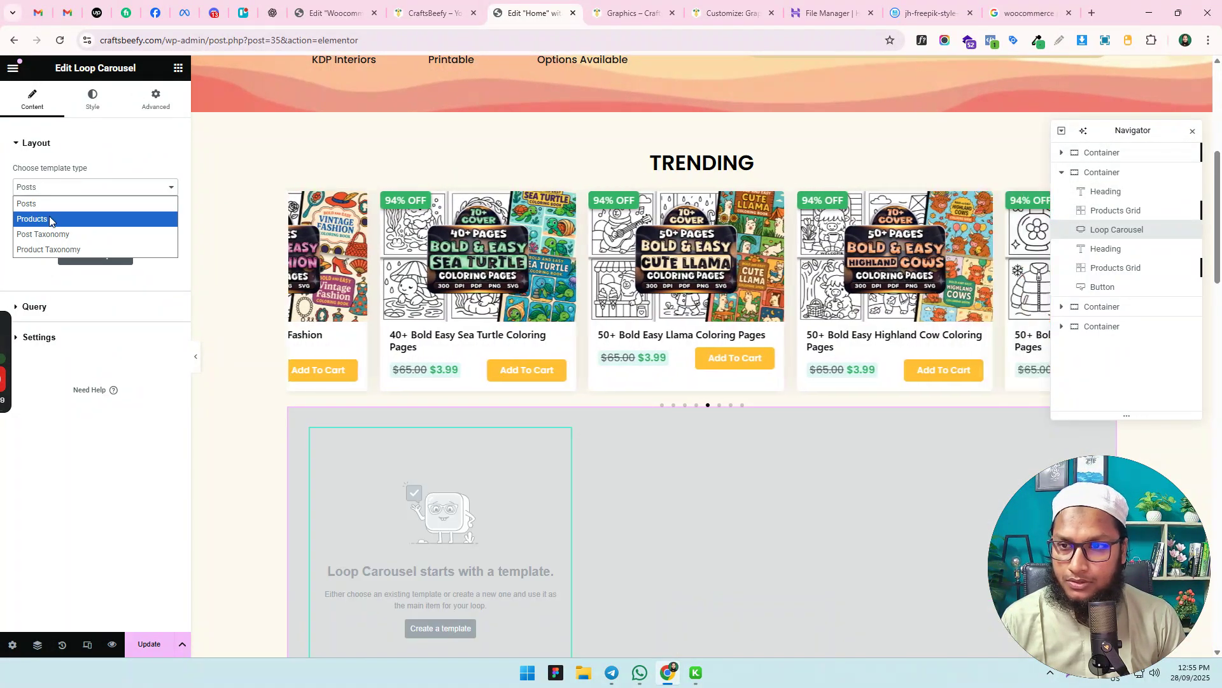
pyautogui.click(42, 218)
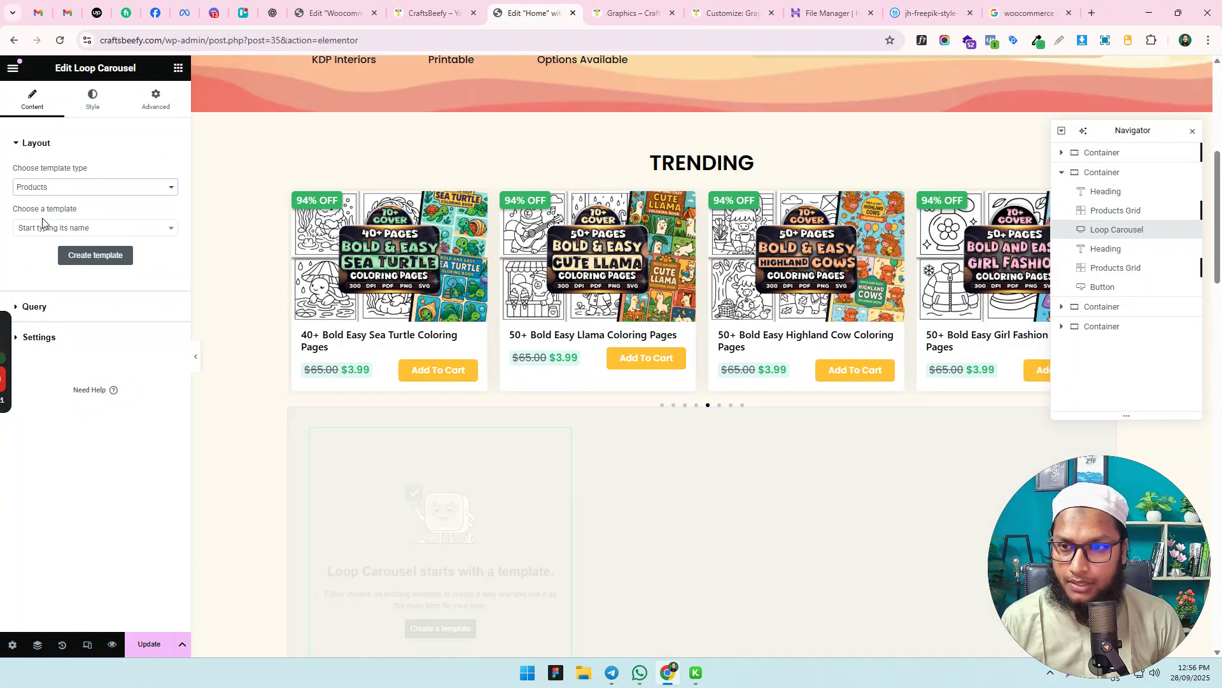
pyautogui.click(116, 229)
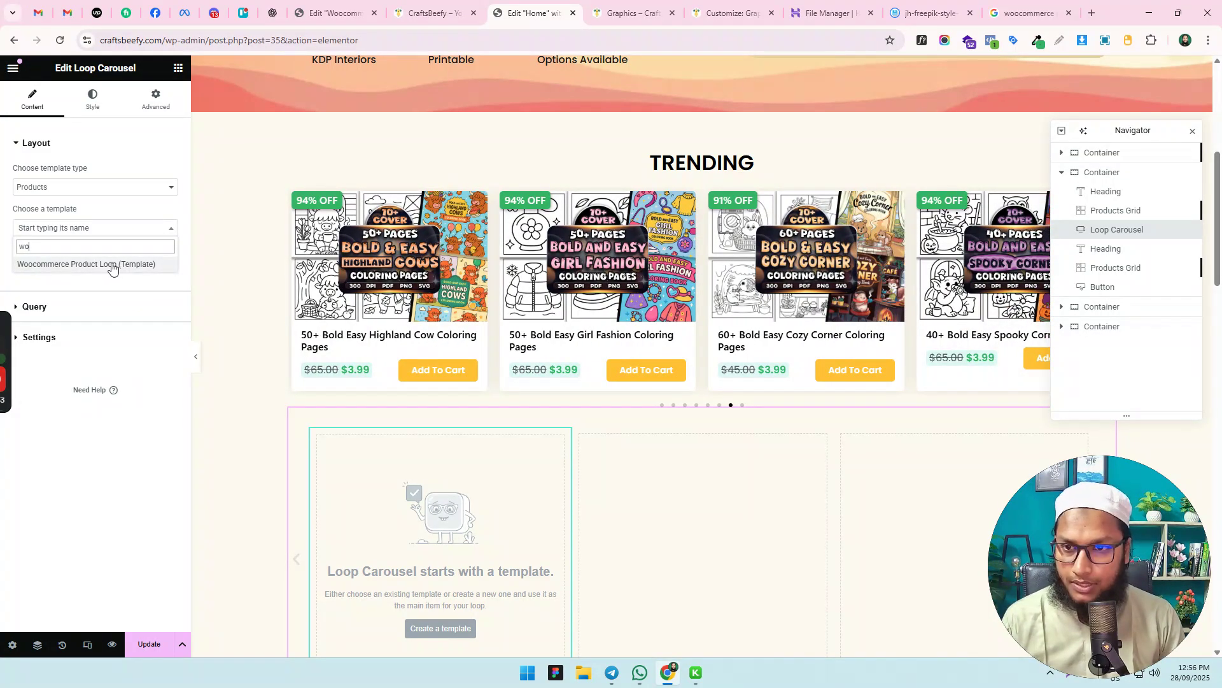
pyautogui.click(112, 265)
# Compare the new carousel's product cards with the live homepage and close the Navigator covering them
pyautogui.scroll(-2, 510, 307)
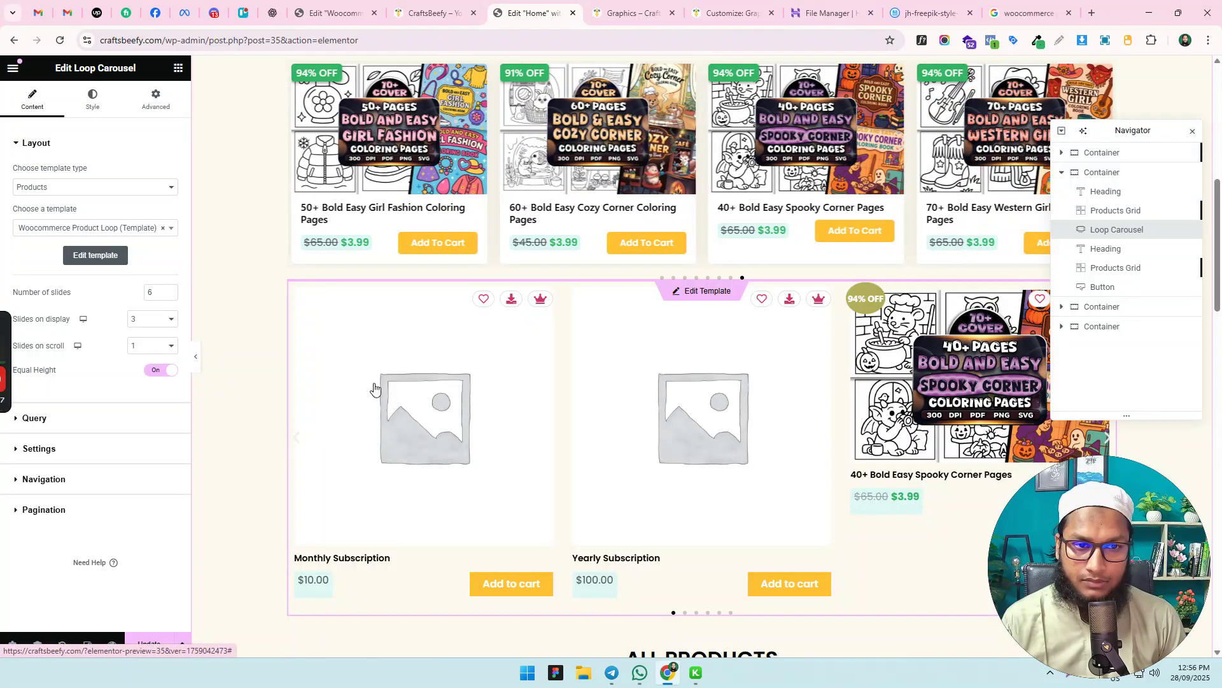
pyautogui.scroll(-1, 544, 437)
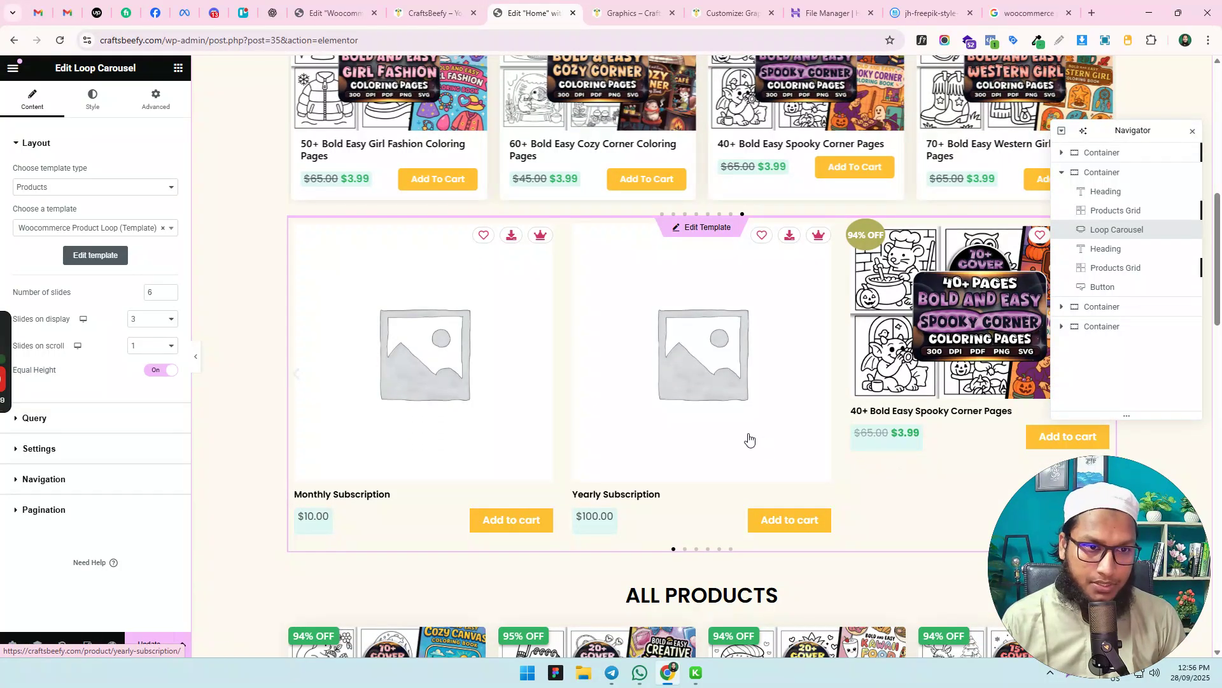
pyautogui.scroll(-2, 749, 438)
pyautogui.scroll(2, 683, 231)
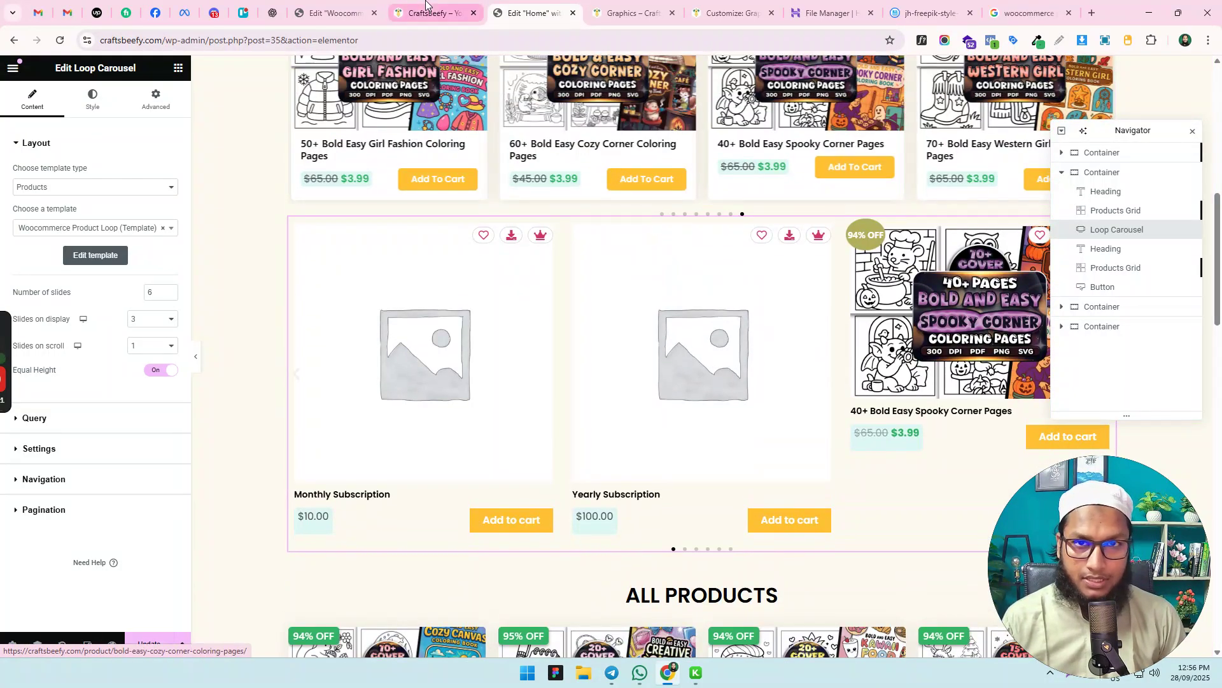
pyautogui.click(331, 13)
pyautogui.hotkey('ctrl', 'Tab')
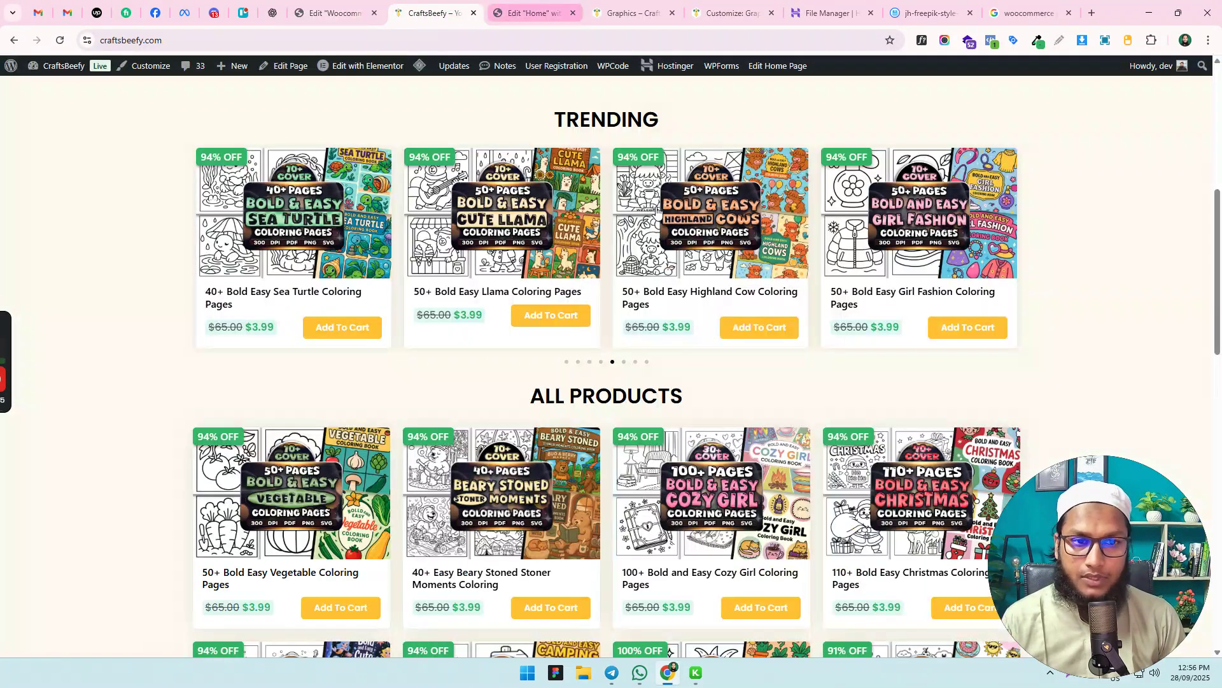
pyautogui.click(519, 8)
pyautogui.scroll(-1, 942, 420)
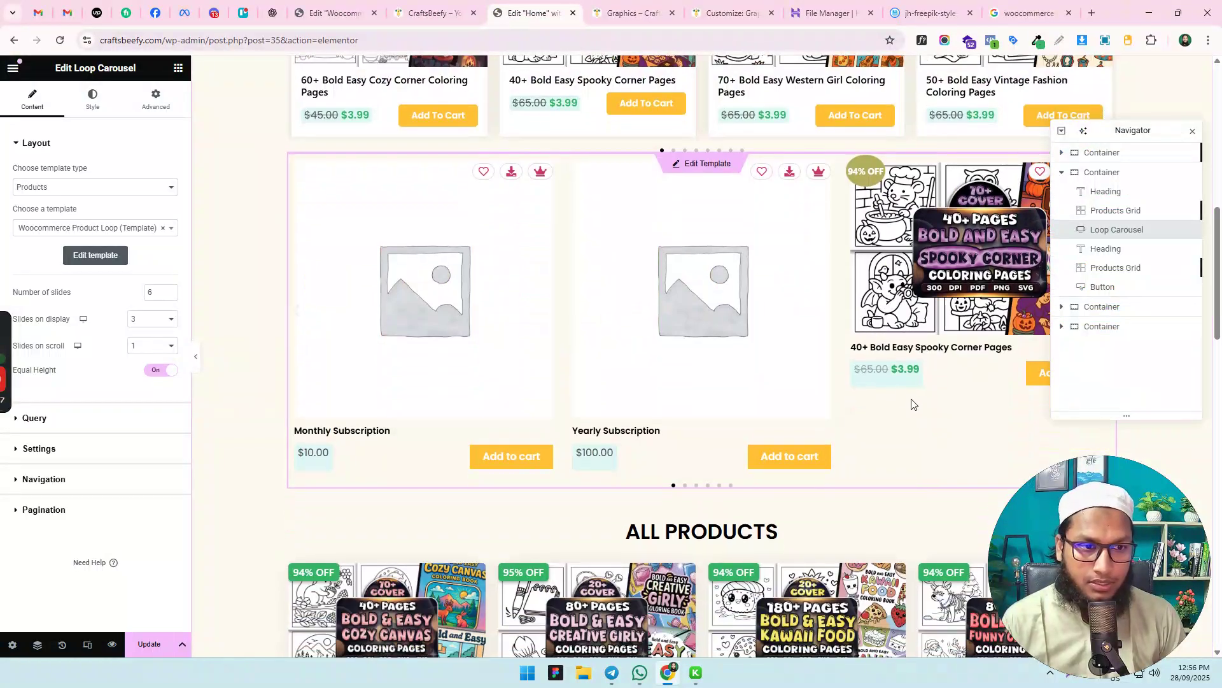
pyautogui.click(1192, 131)
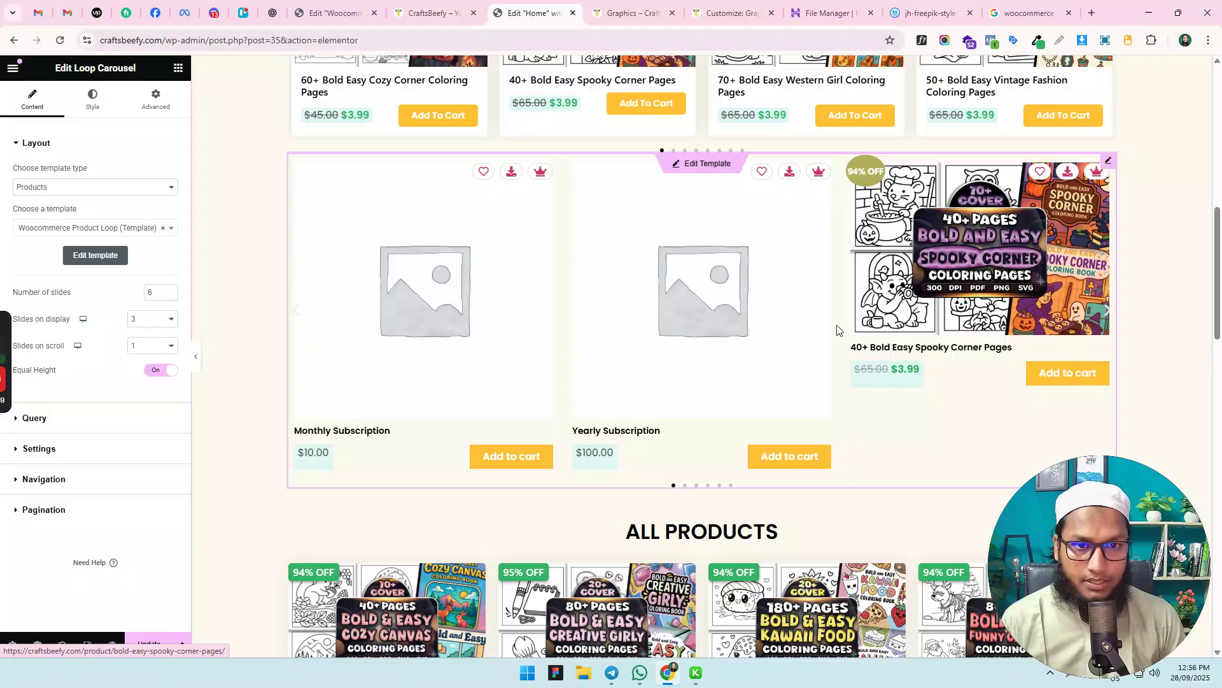
pyautogui.scroll(1, 838, 330)
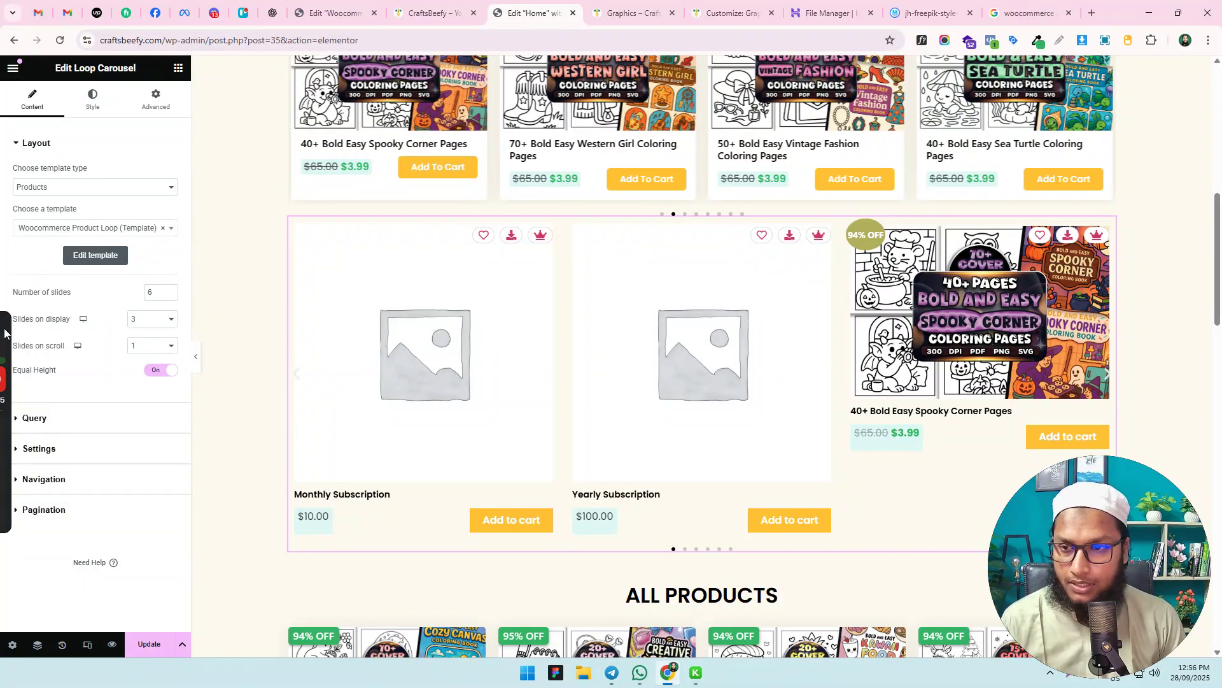
# Open the exclusion settings of the Loop Carousel's product query
pyautogui.click(69, 422)
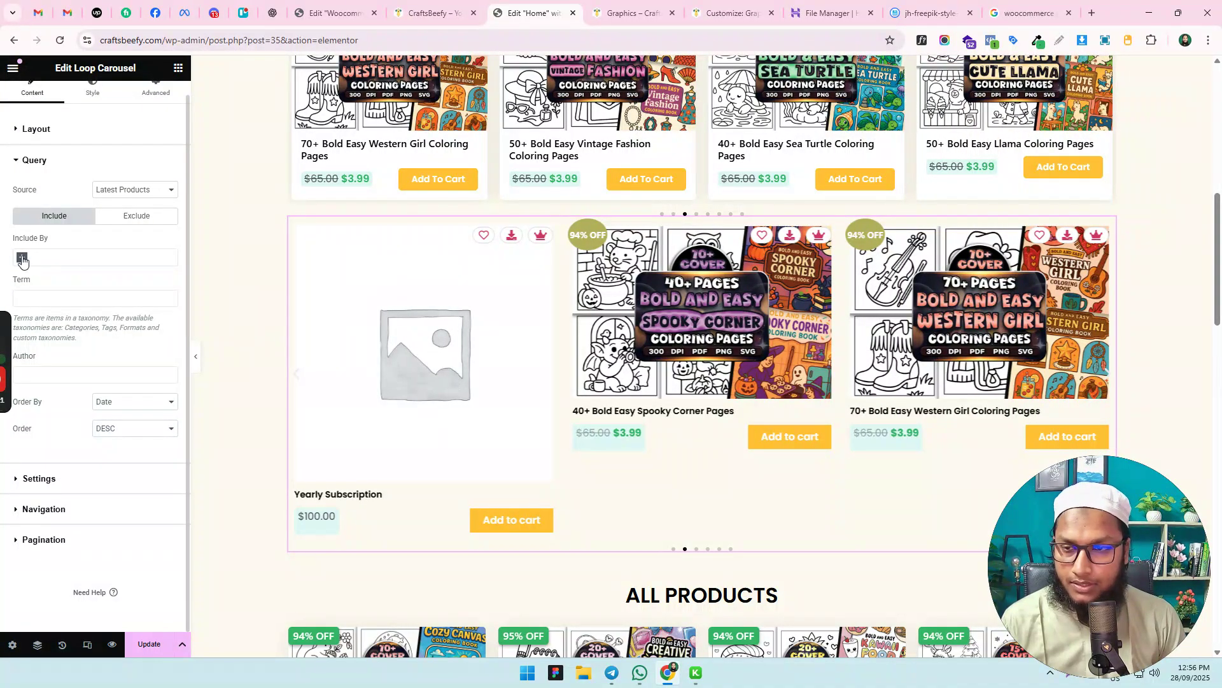
pyautogui.click(121, 215)
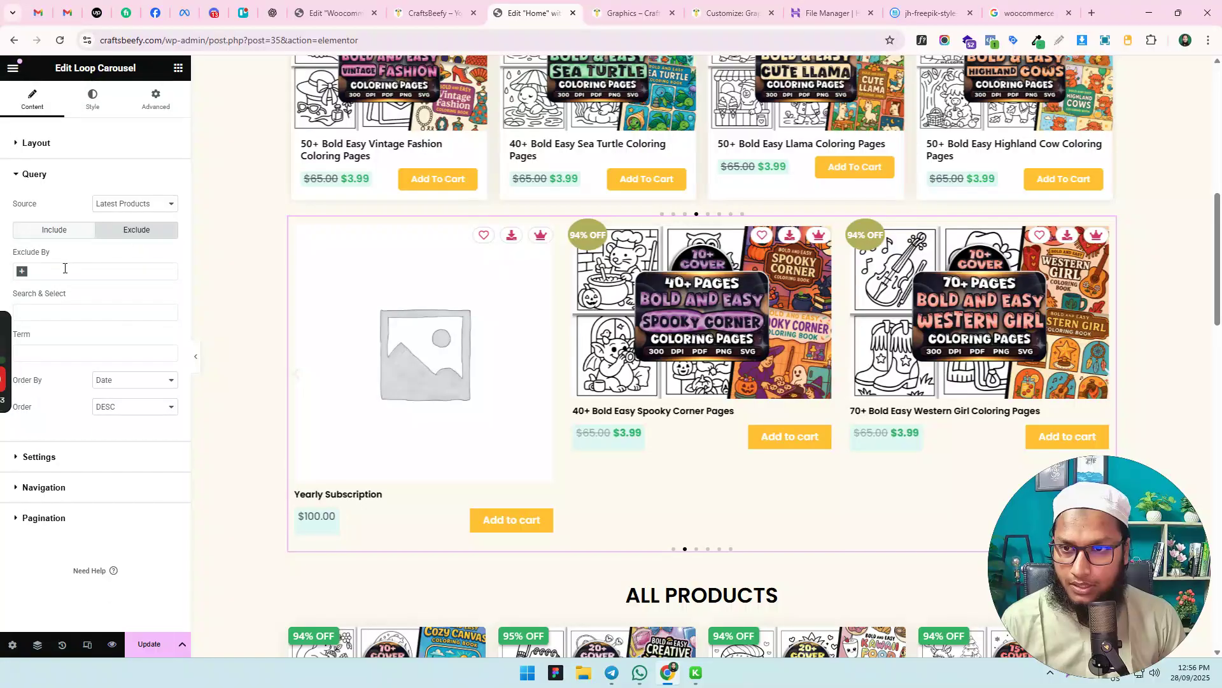
pyautogui.click(22, 273)
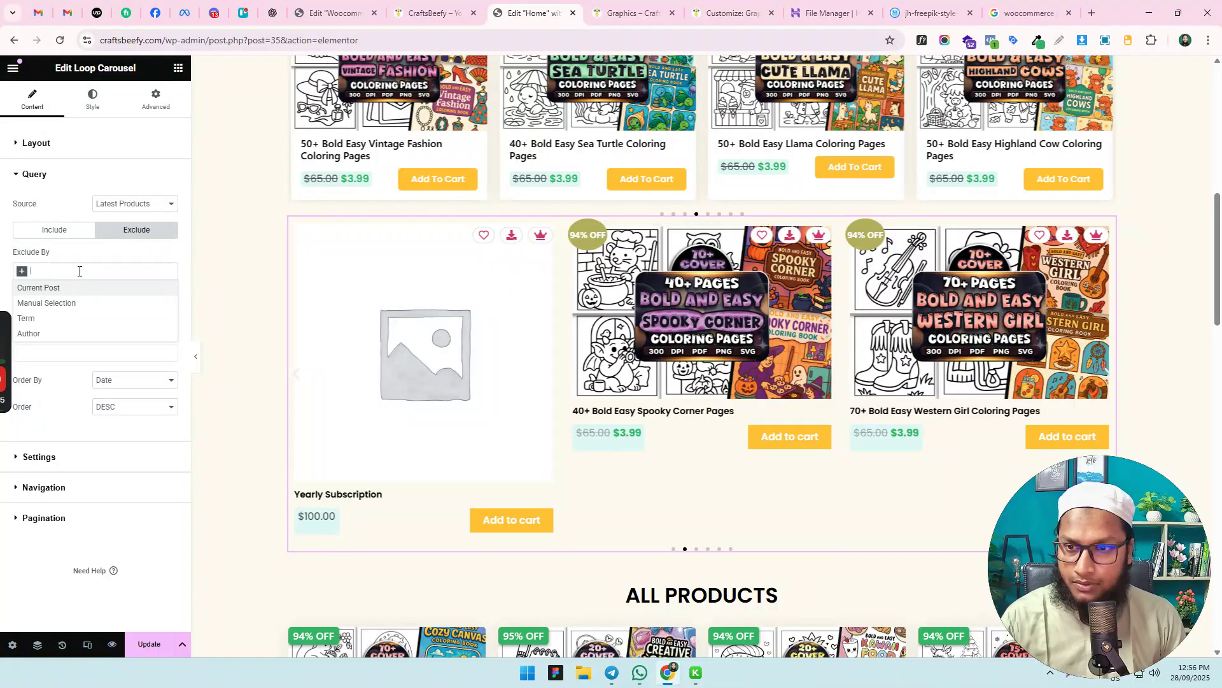
pyautogui.click(80, 272)
pyautogui.click(22, 272)
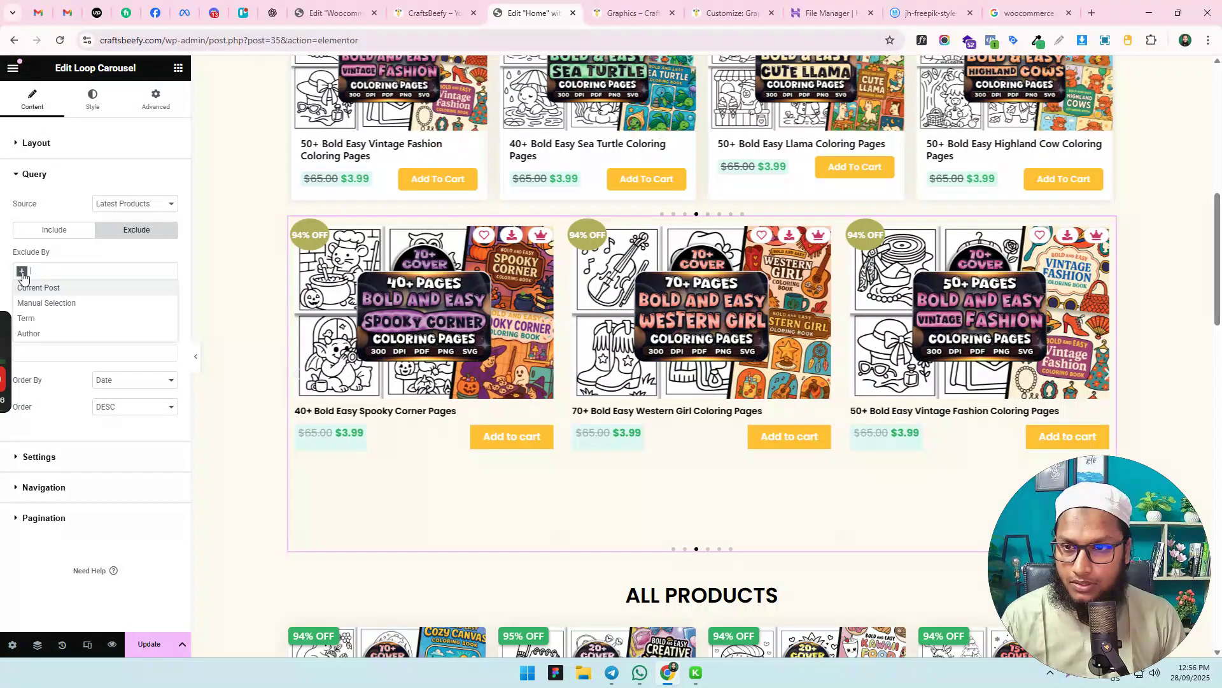
pyautogui.click(43, 322)
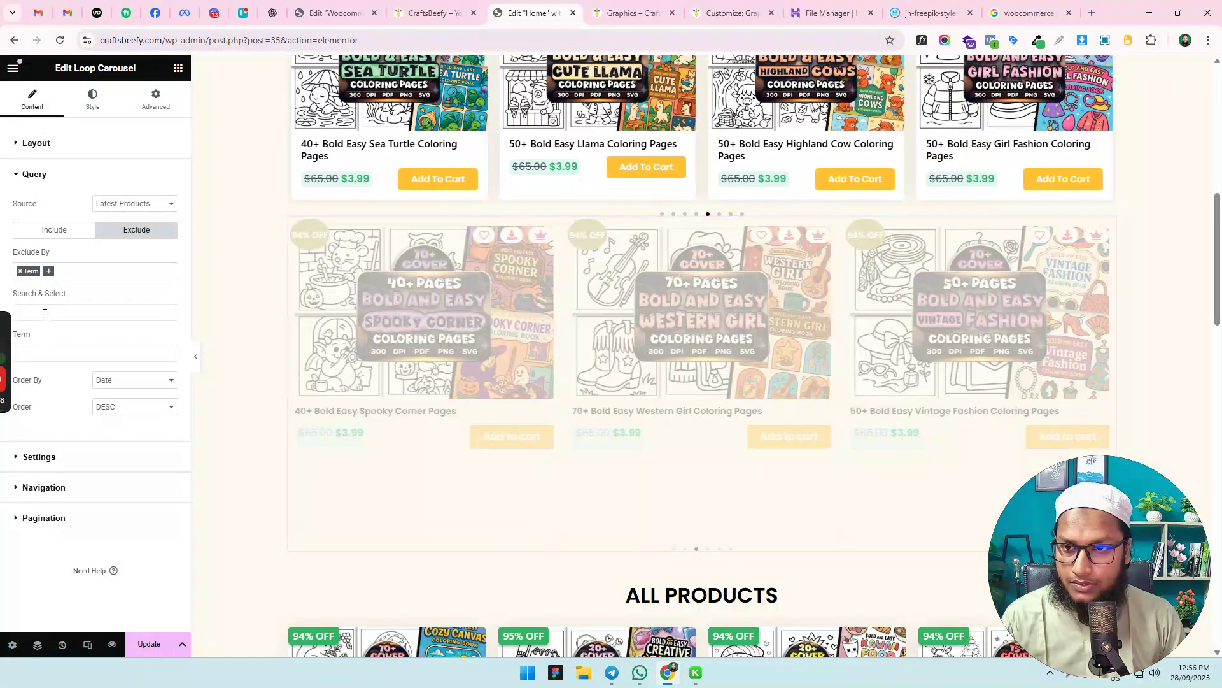
pyautogui.click(20, 271)
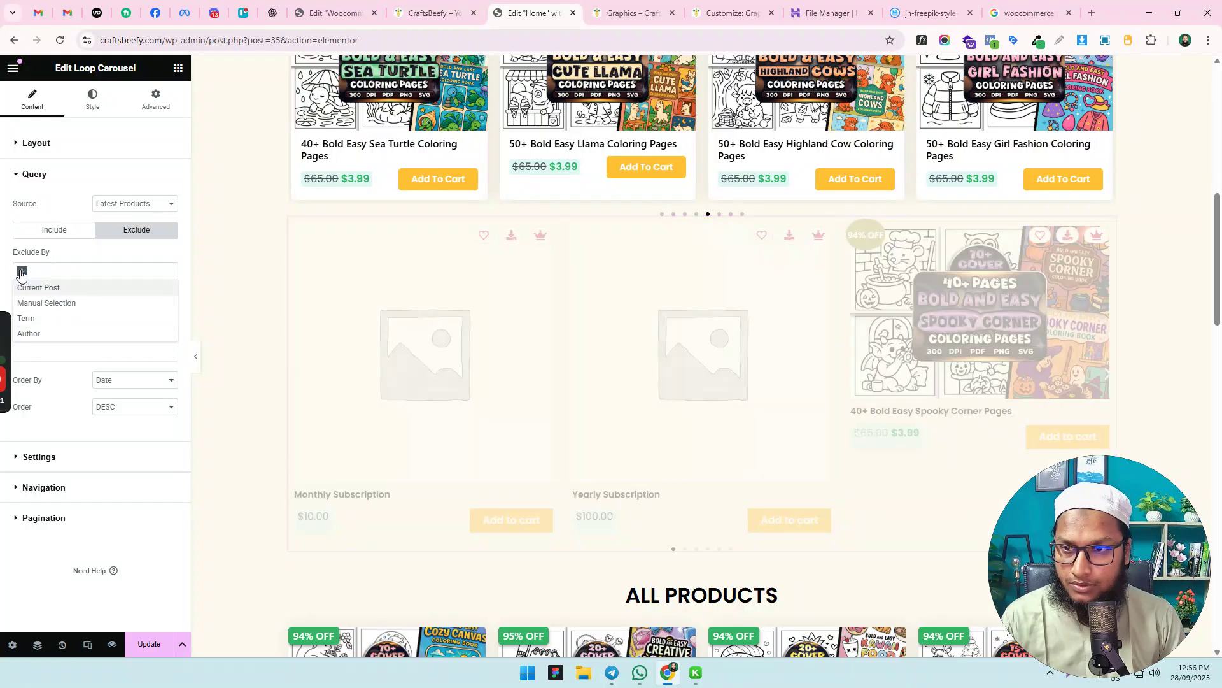
# Exclude the Monthly Subscription and Yearly Subscription products from the carousel's query by Manual Selection
pyautogui.click(36, 308)
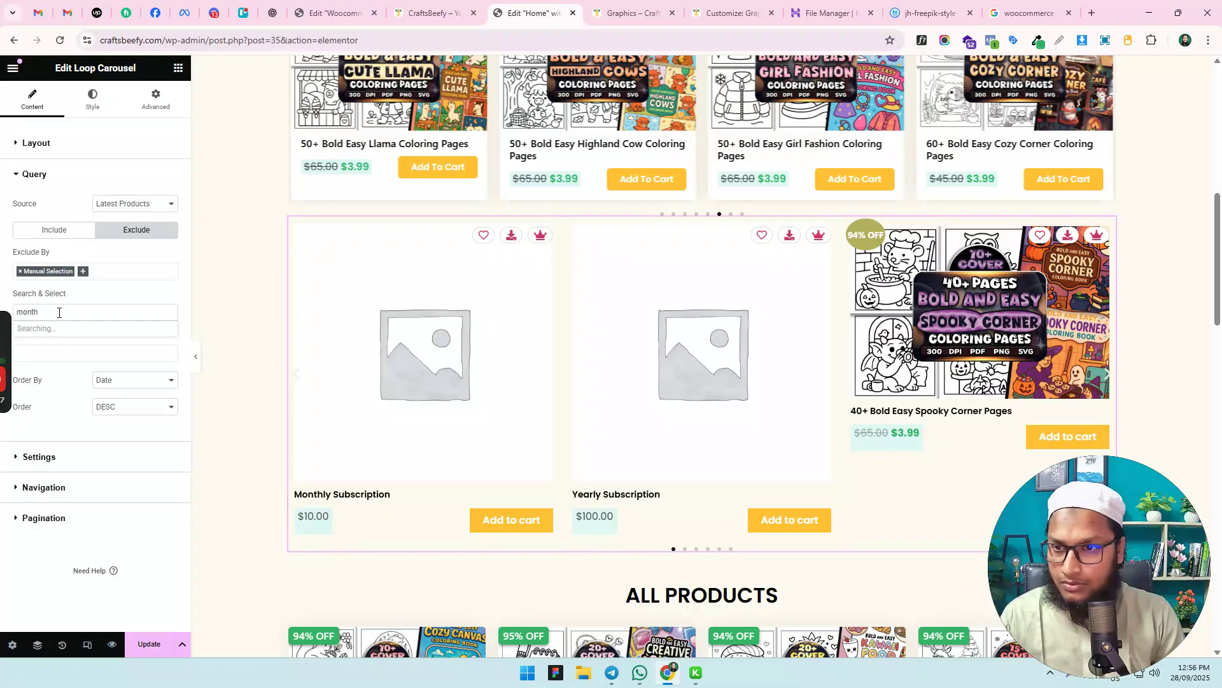
pyautogui.click(81, 328)
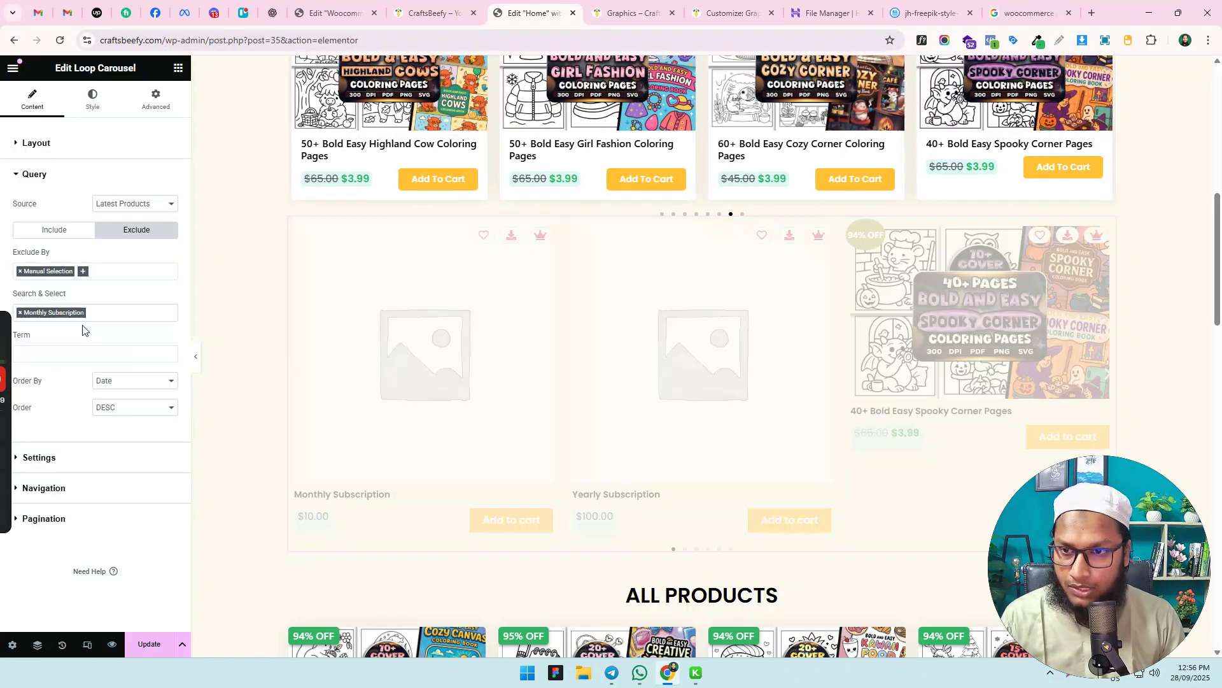
pyautogui.write('year')
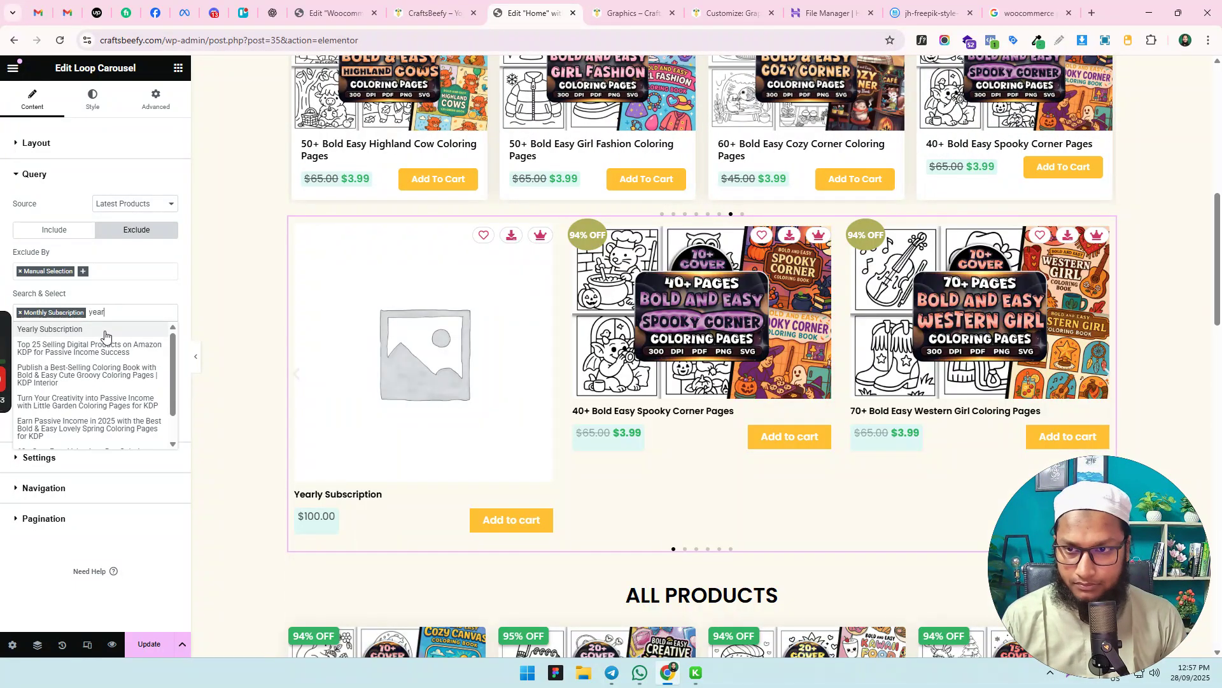
pyautogui.click(105, 334)
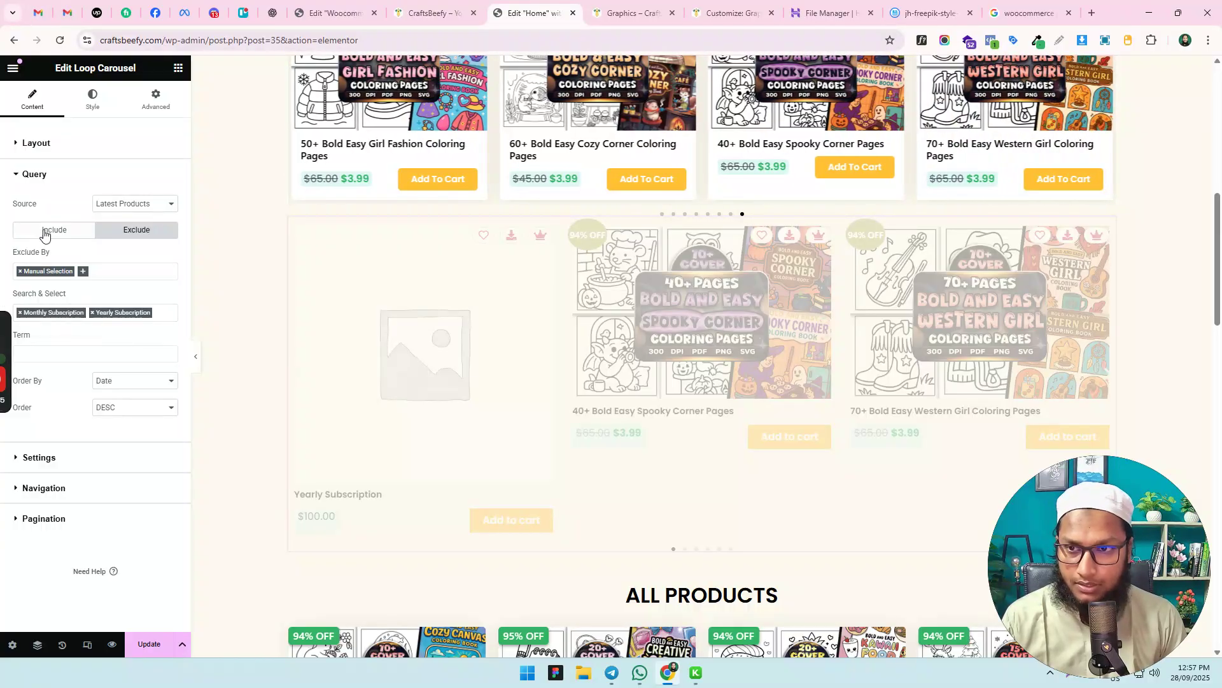
# Set the Loop Carousel's product query to include by Term, leave the term selection empty, and save the homepage
pyautogui.click(46, 231)
pyautogui.click(22, 273)
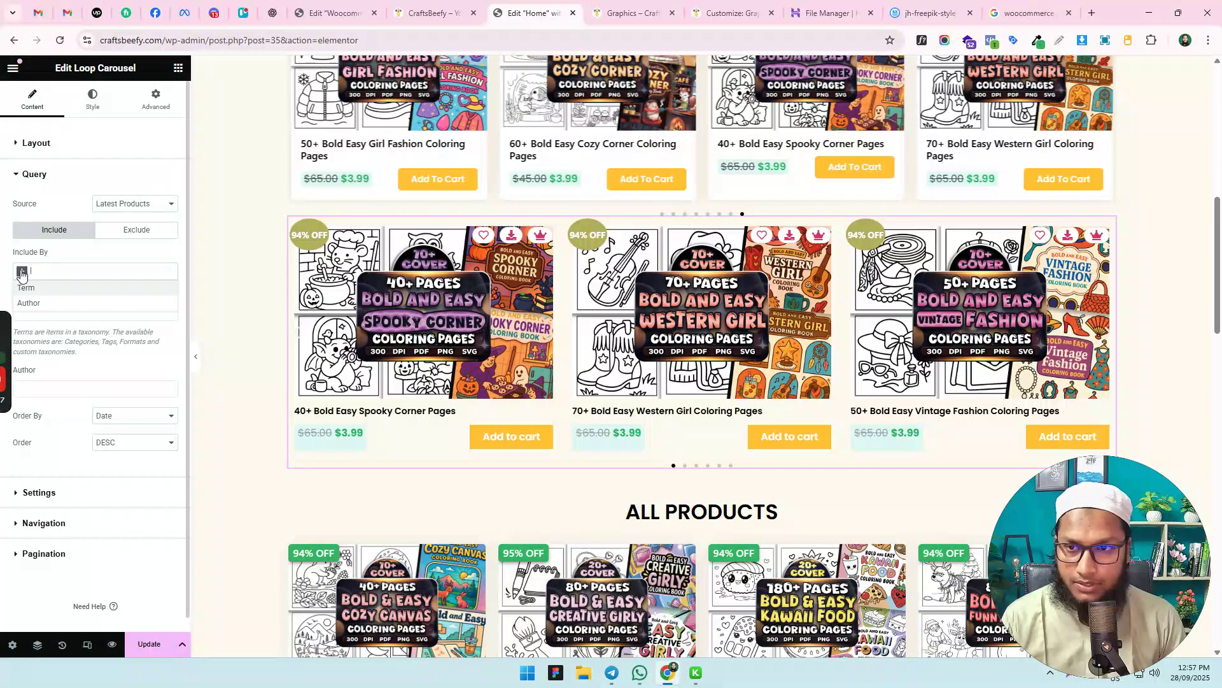
pyautogui.click(53, 295)
pyautogui.click(57, 311)
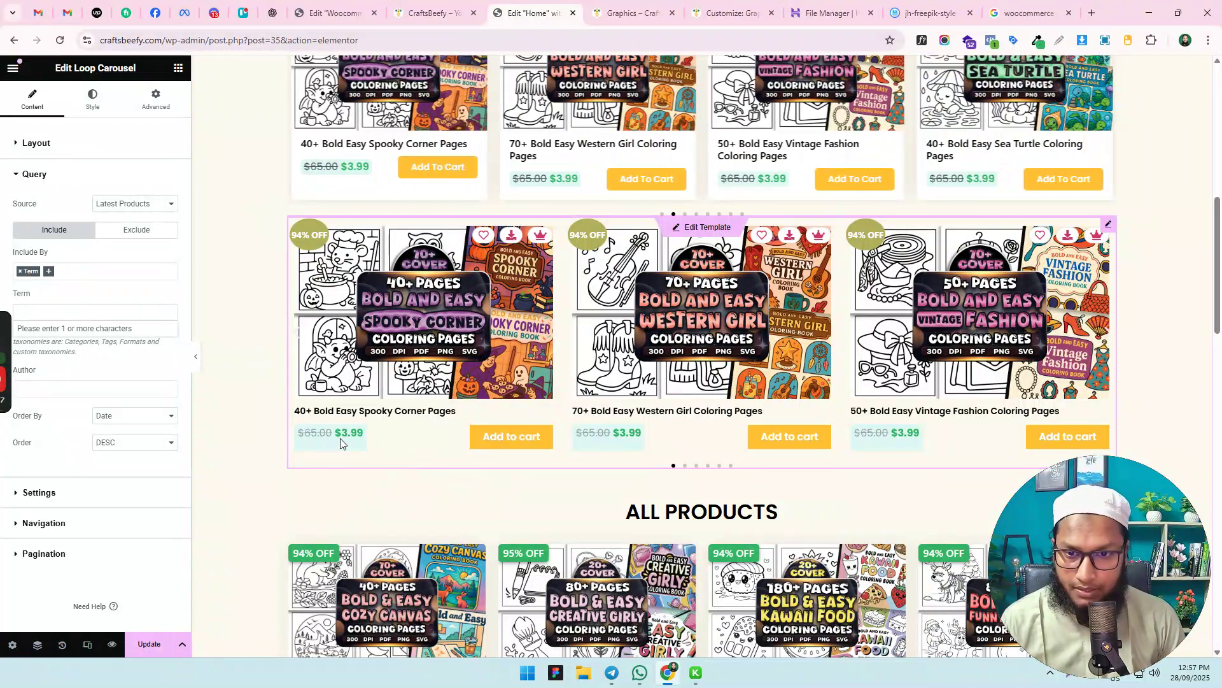
pyautogui.click(146, 645)
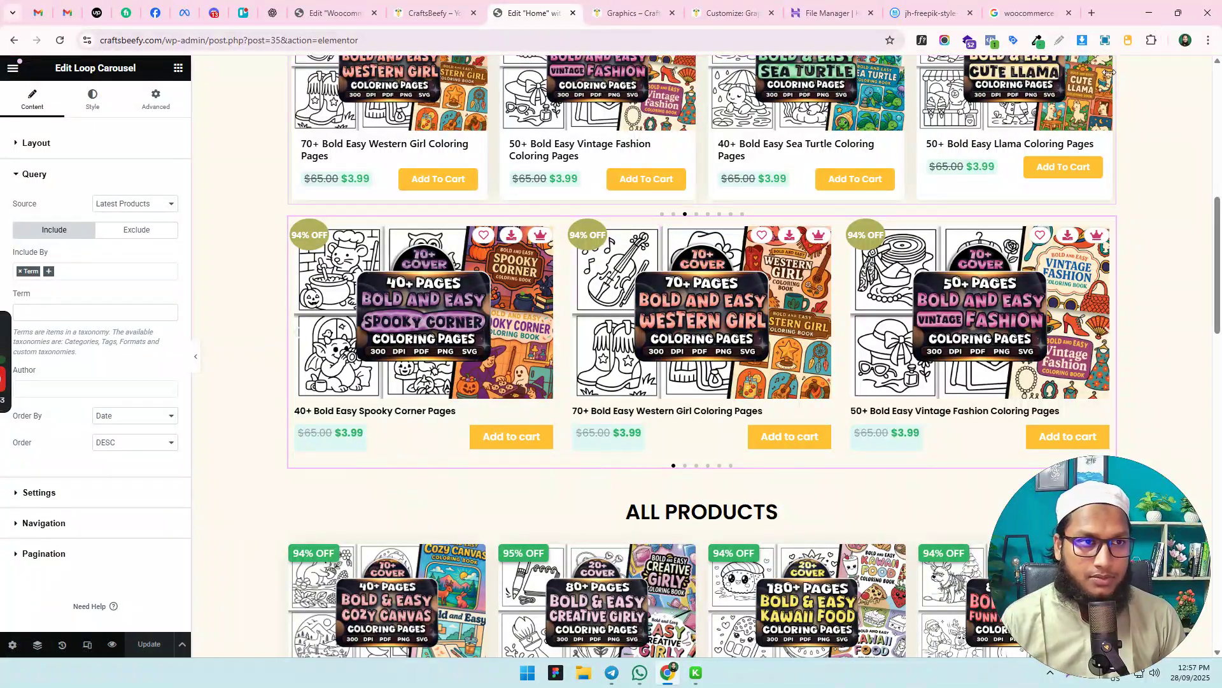
# Preview the homepage and slide through the new product carousel below the Trending section
pyautogui.click(112, 644)
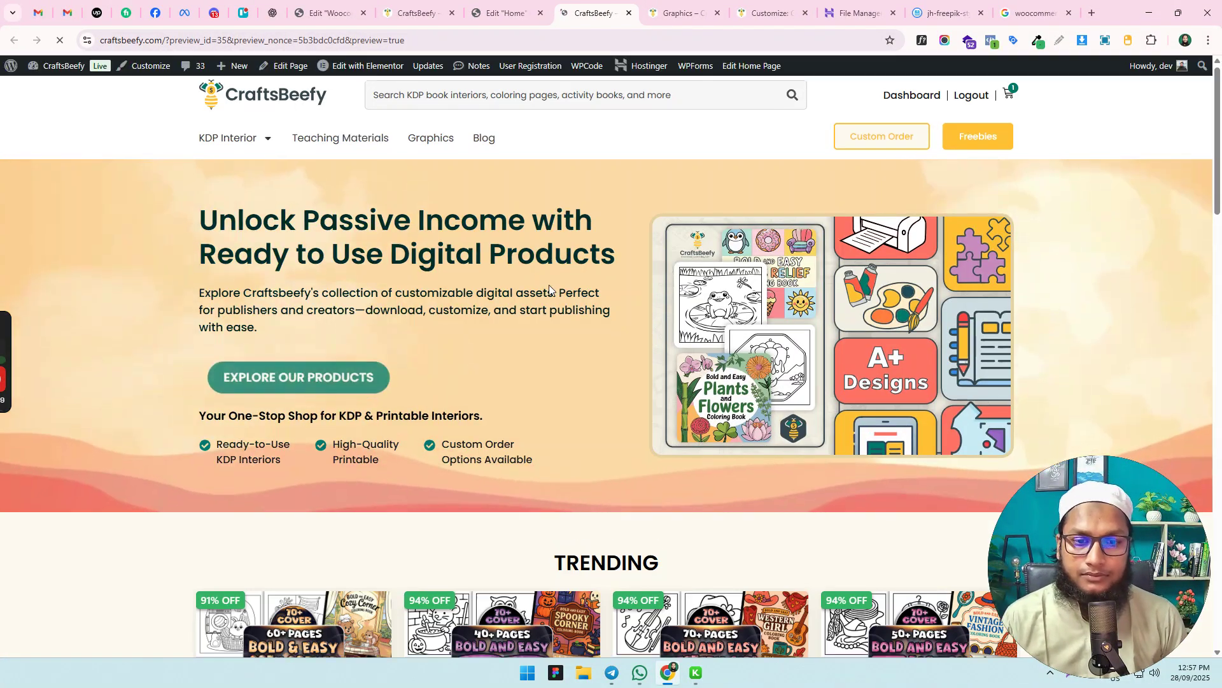
pyautogui.scroll(-10, 550, 285)
pyautogui.scroll(1, 550, 285)
pyautogui.scroll(-2, 551, 285)
pyautogui.moveTo(940, 294); pyautogui.dragTo(656, 301)
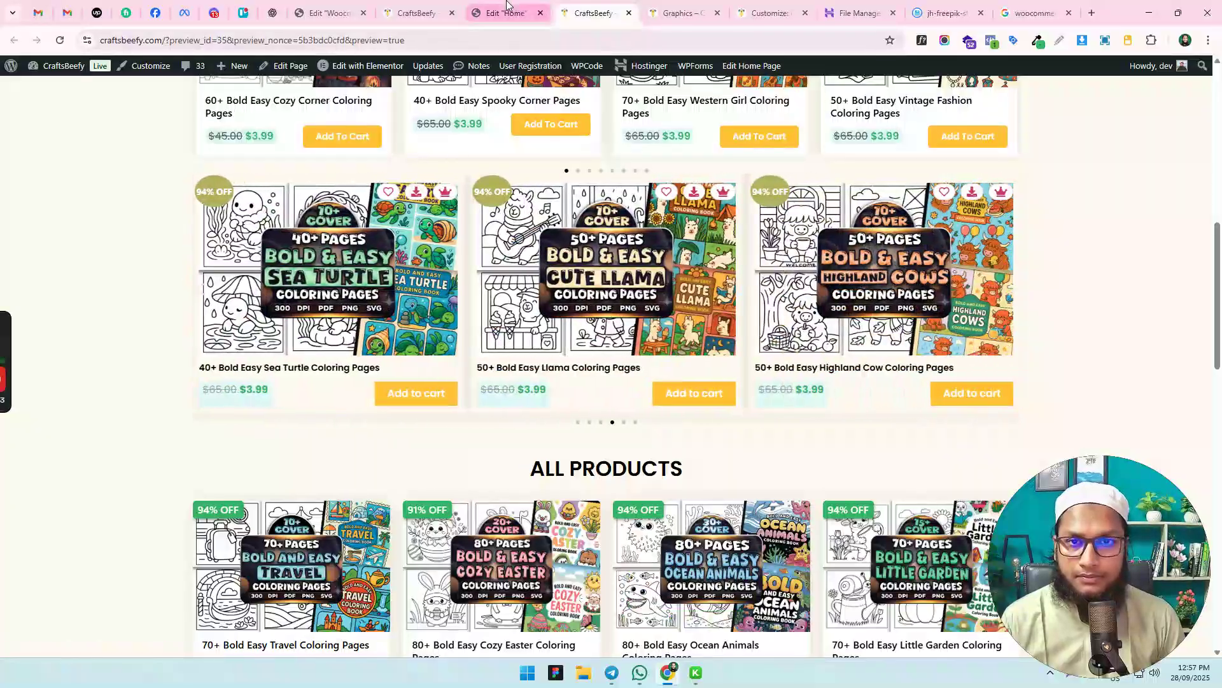
# Give the product loop template's outer container a classic white background and save the template
pyautogui.click(507, 10)
pyautogui.click(327, 8)
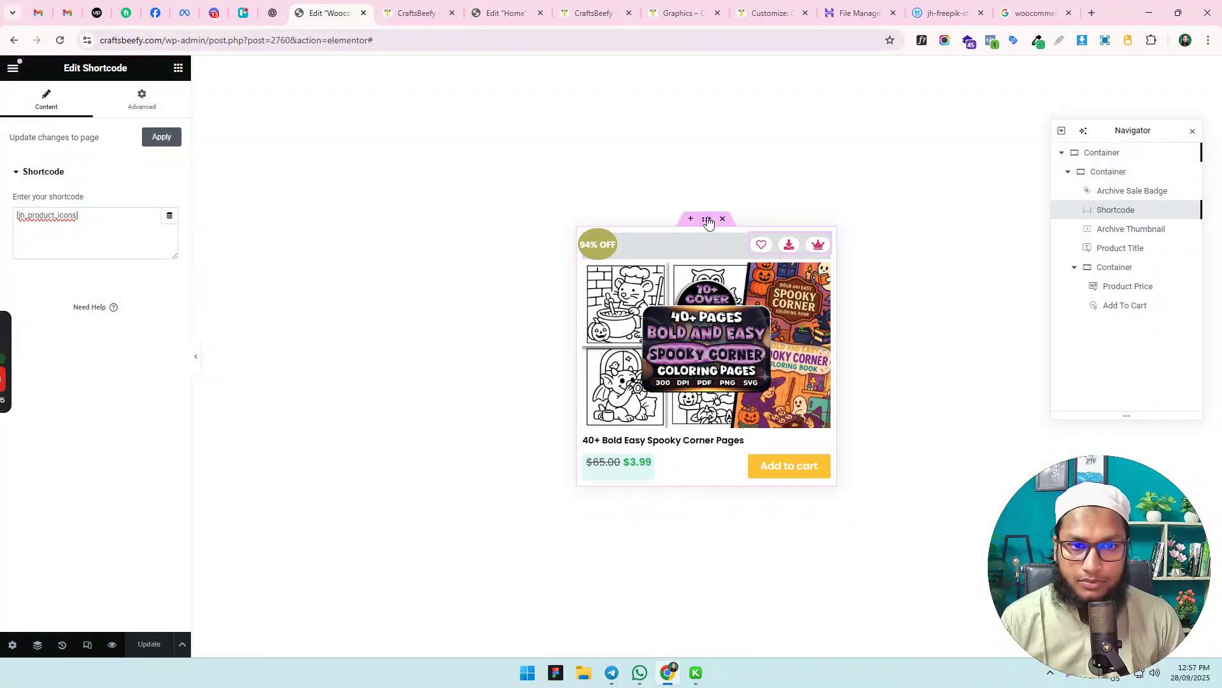
pyautogui.click(706, 218)
pyautogui.click(91, 100)
pyautogui.click(117, 200)
pyautogui.click(170, 226)
pyautogui.click(69, 222)
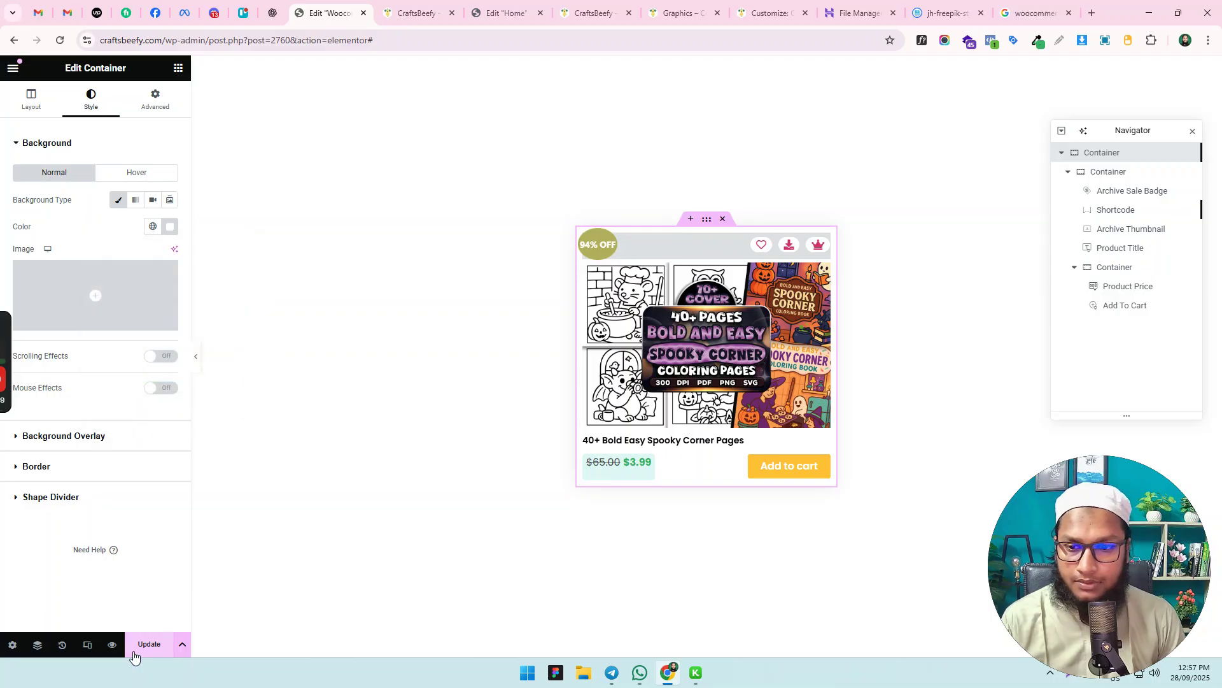
# Check the carousel cards' background in the homepage preview
pyautogui.click(592, 13)
pyautogui.scroll(2, 558, 215)
pyautogui.scroll(-2, 550, 218)
# Set the homepage Loop Carousel's slides on display to 4
pyautogui.click(504, 13)
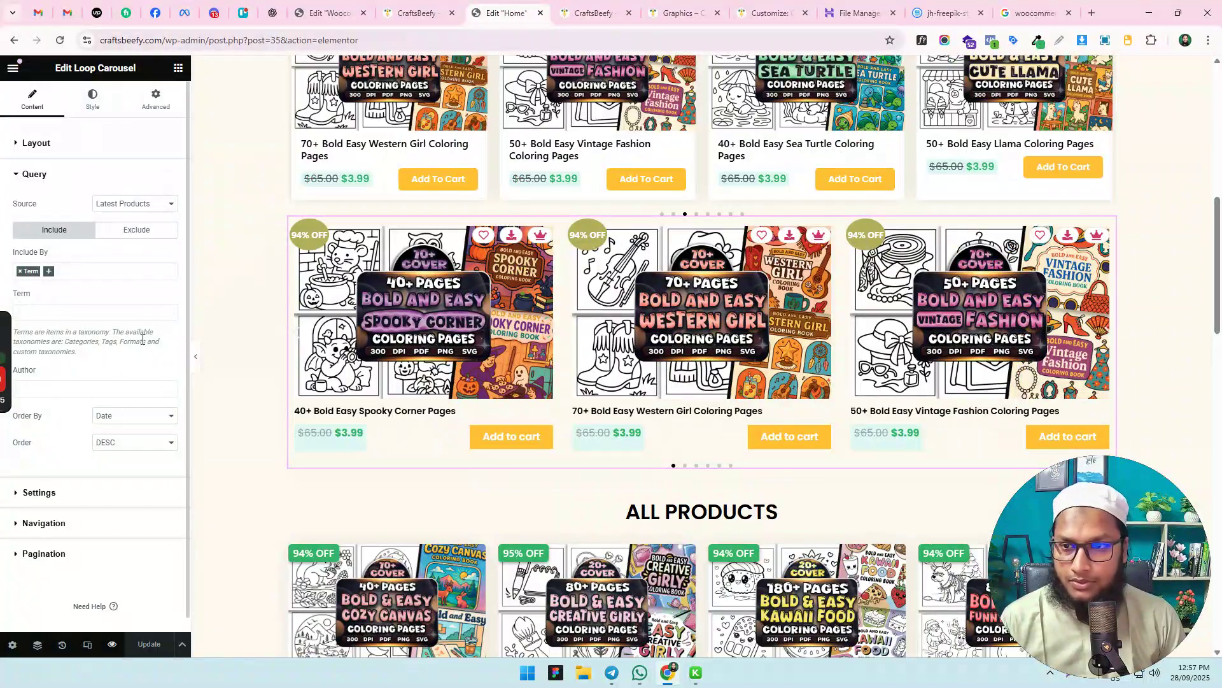
pyautogui.click(31, 142)
pyautogui.click(170, 319)
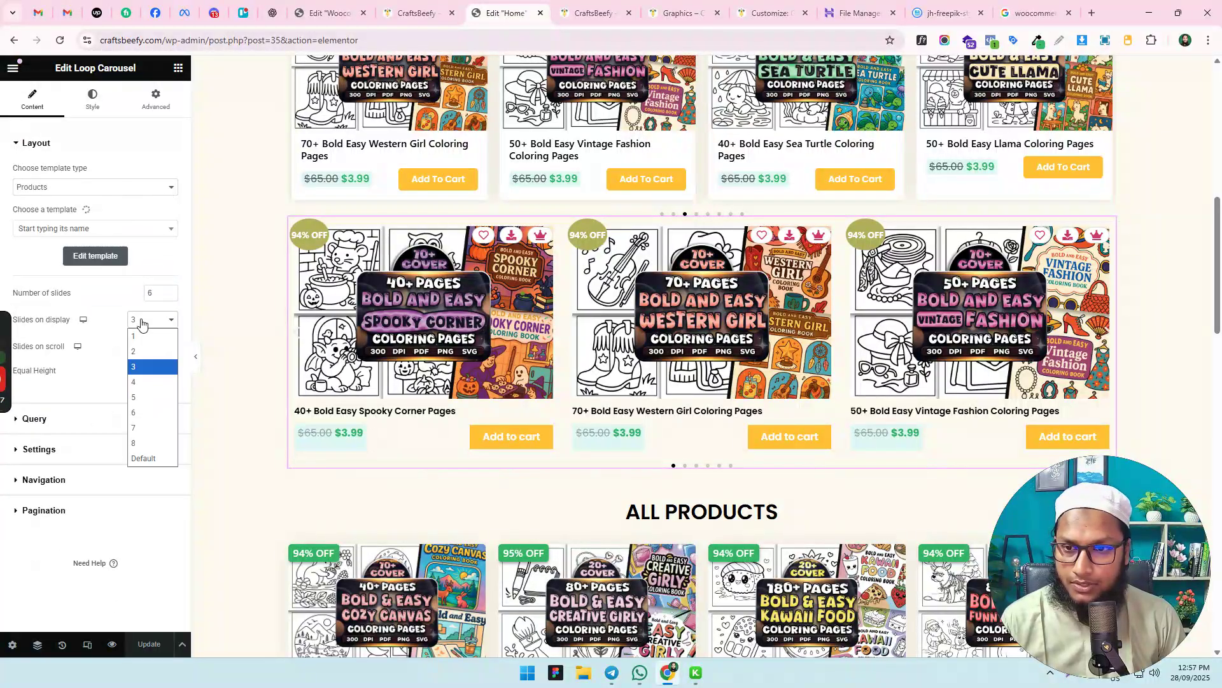
pyautogui.click(150, 370)
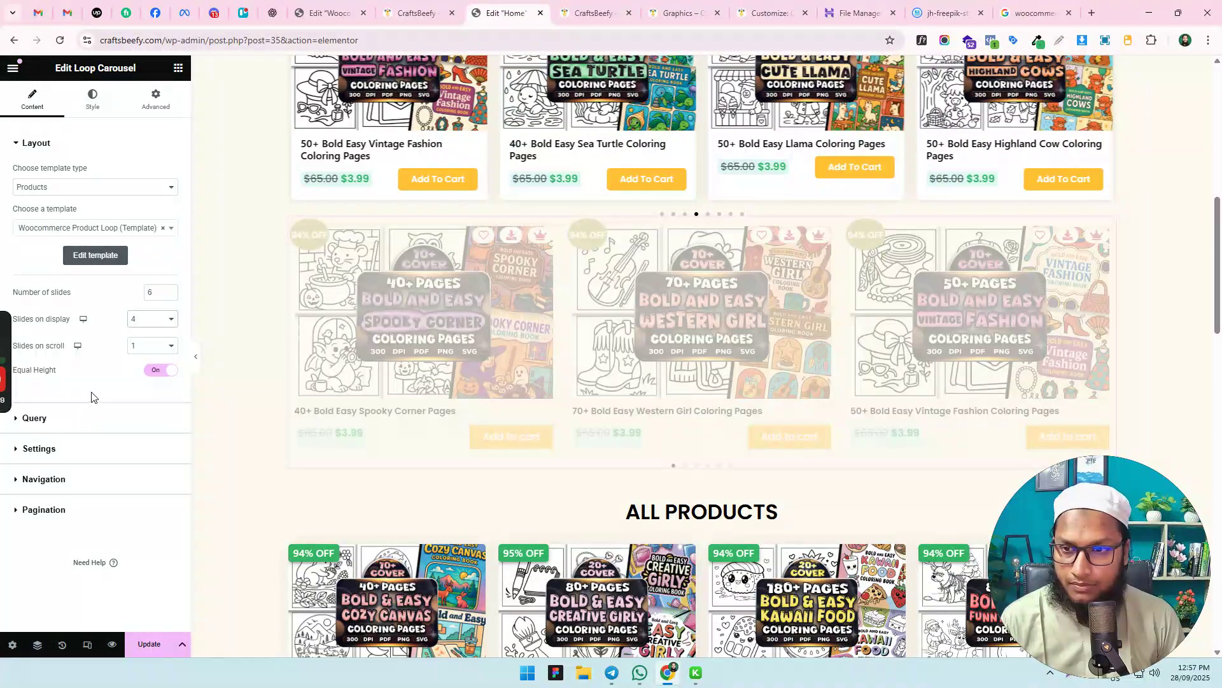
# Review the Loop Carousel's playback settings, navigation and pagination options, and save the homepage
pyautogui.click(51, 450)
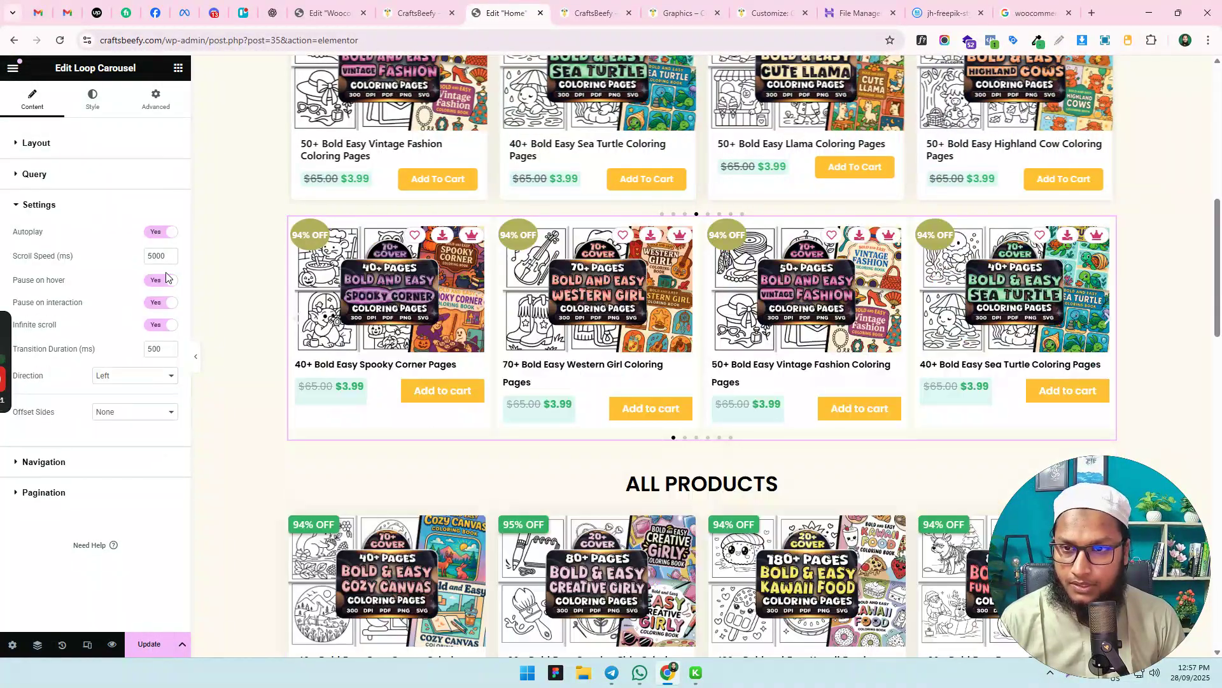
pyautogui.click(57, 463)
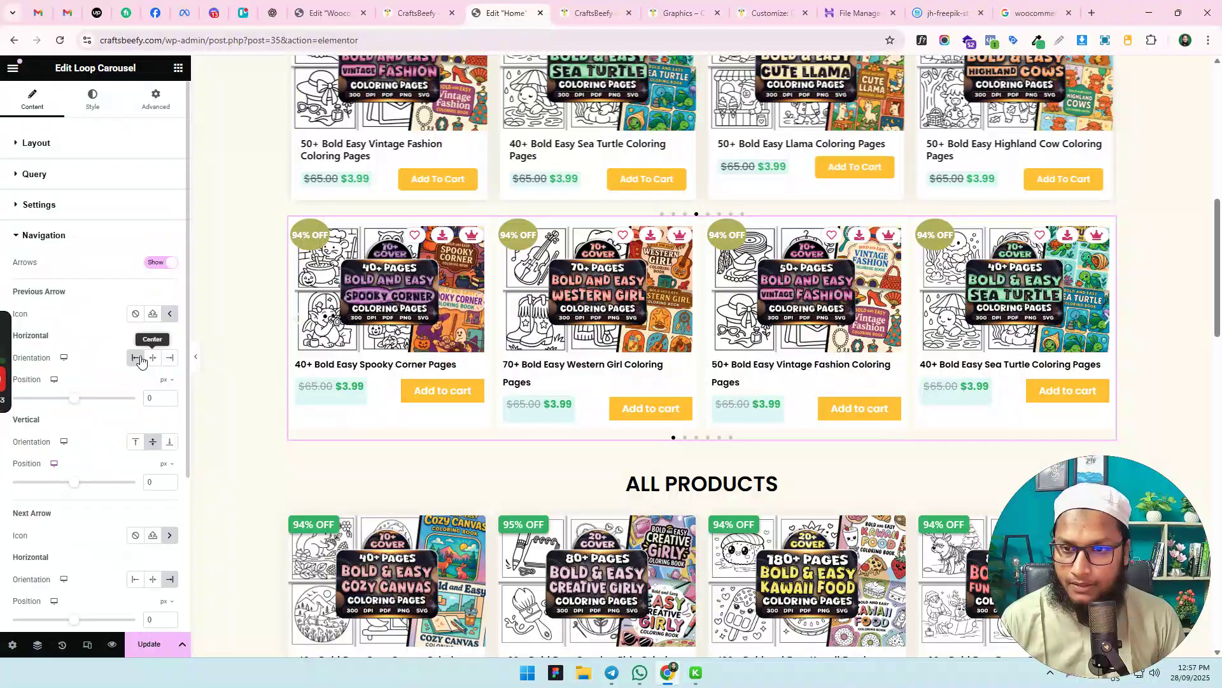
pyautogui.scroll(-3, 102, 491)
pyautogui.click(67, 541)
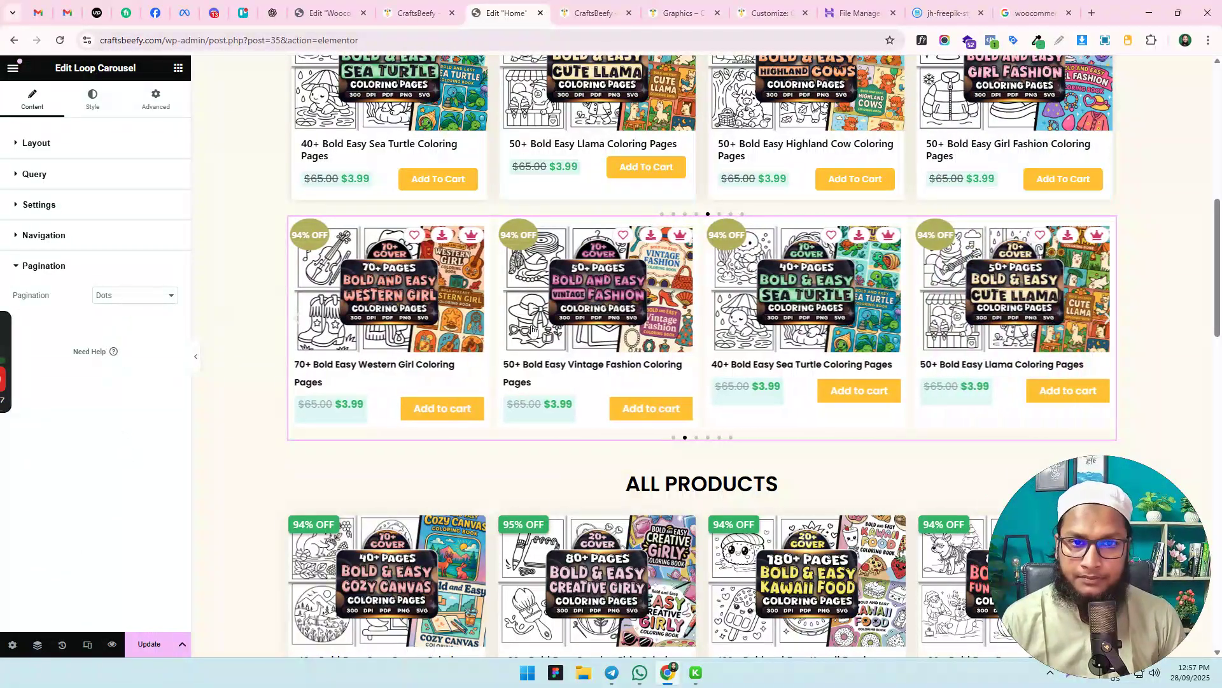
pyautogui.click(146, 644)
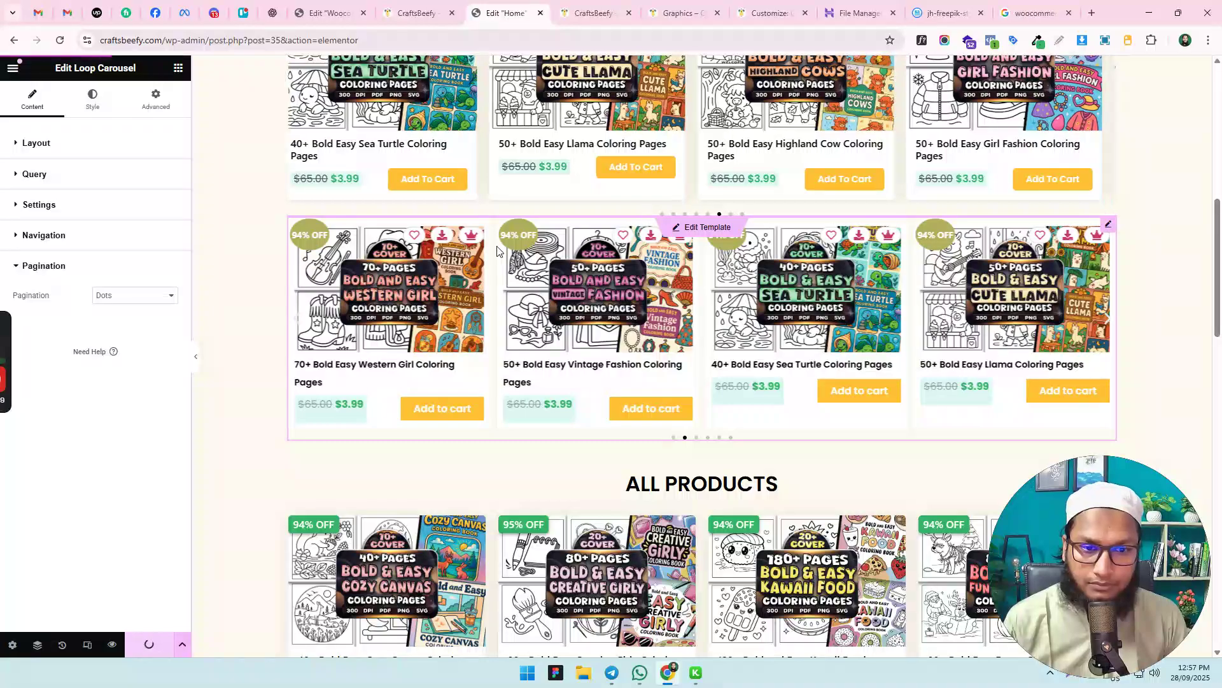
# Set the Product Price widget's Align Self to Start in the product loop template
pyautogui.click(601, 3)
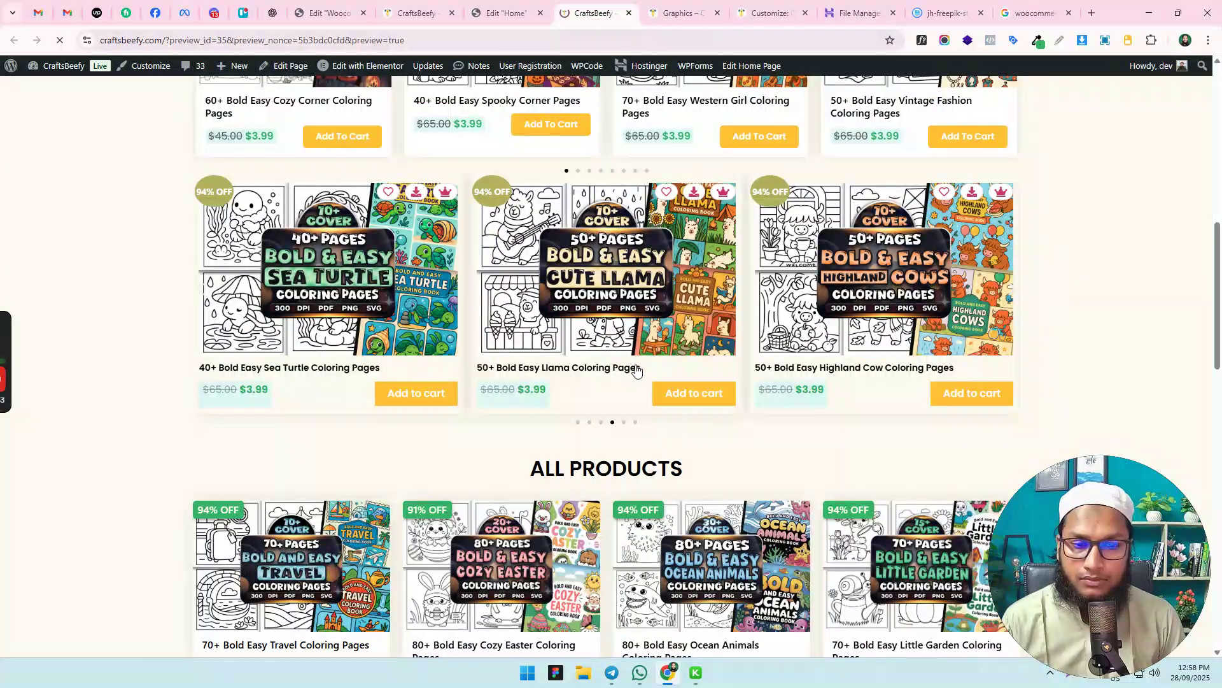
pyautogui.click(415, 9)
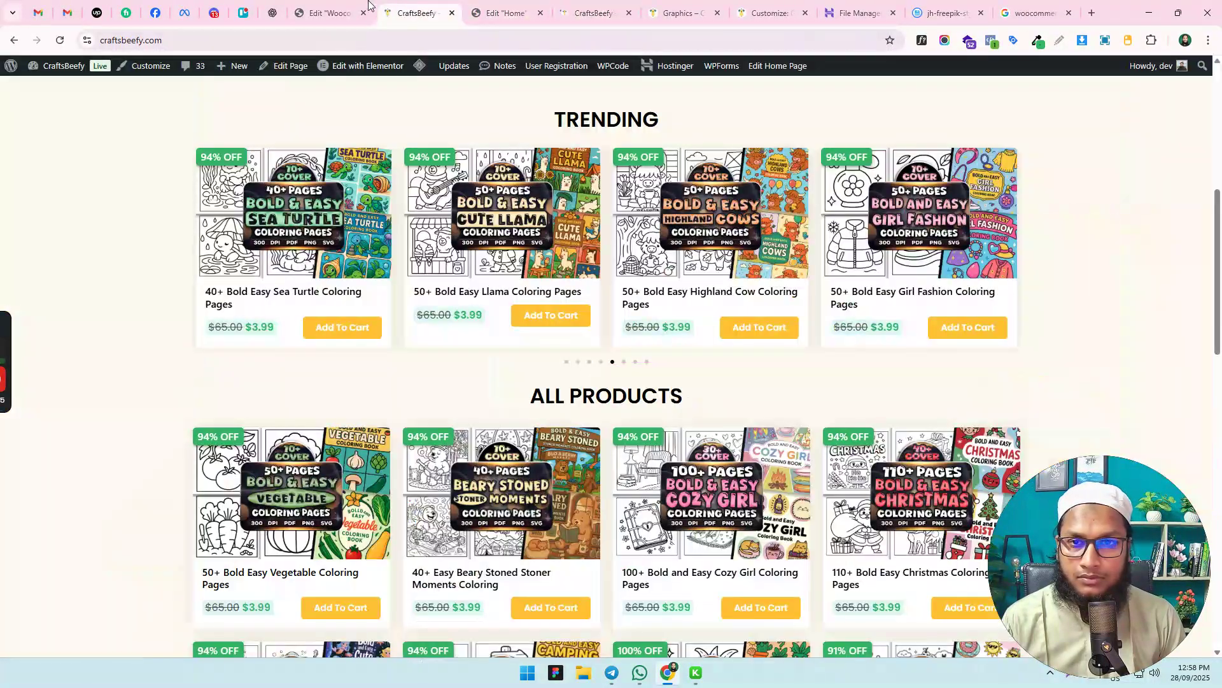
pyautogui.click(322, 6)
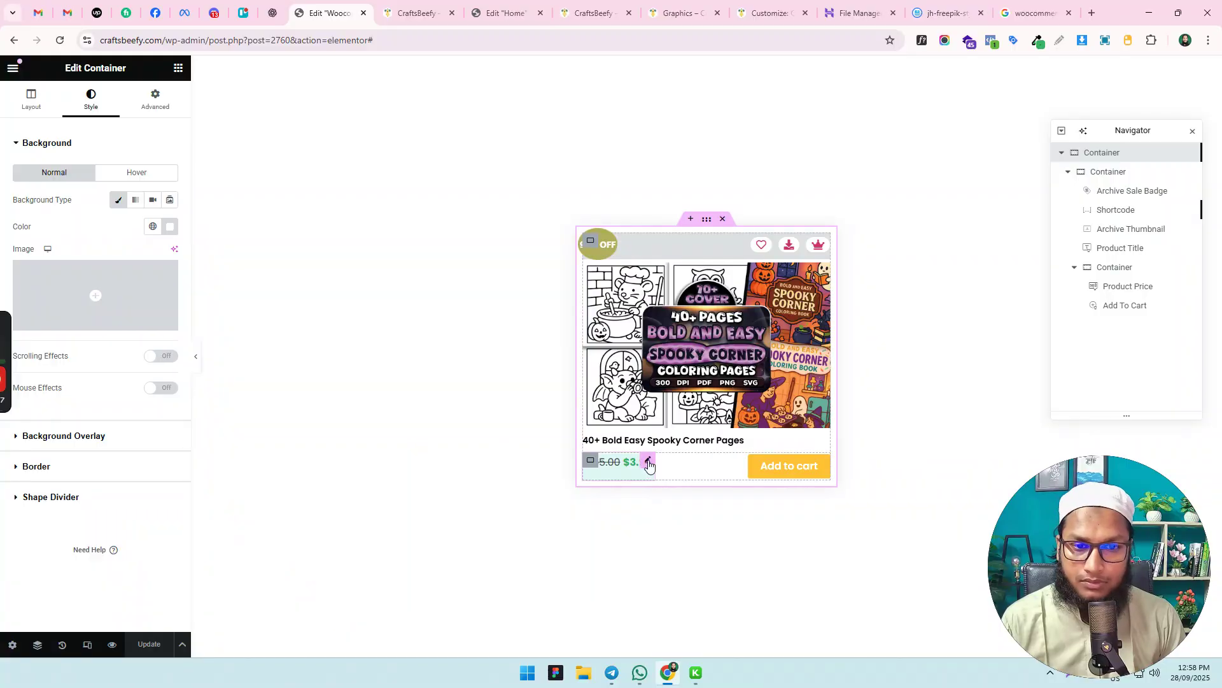
pyautogui.click(649, 464)
pyautogui.click(156, 100)
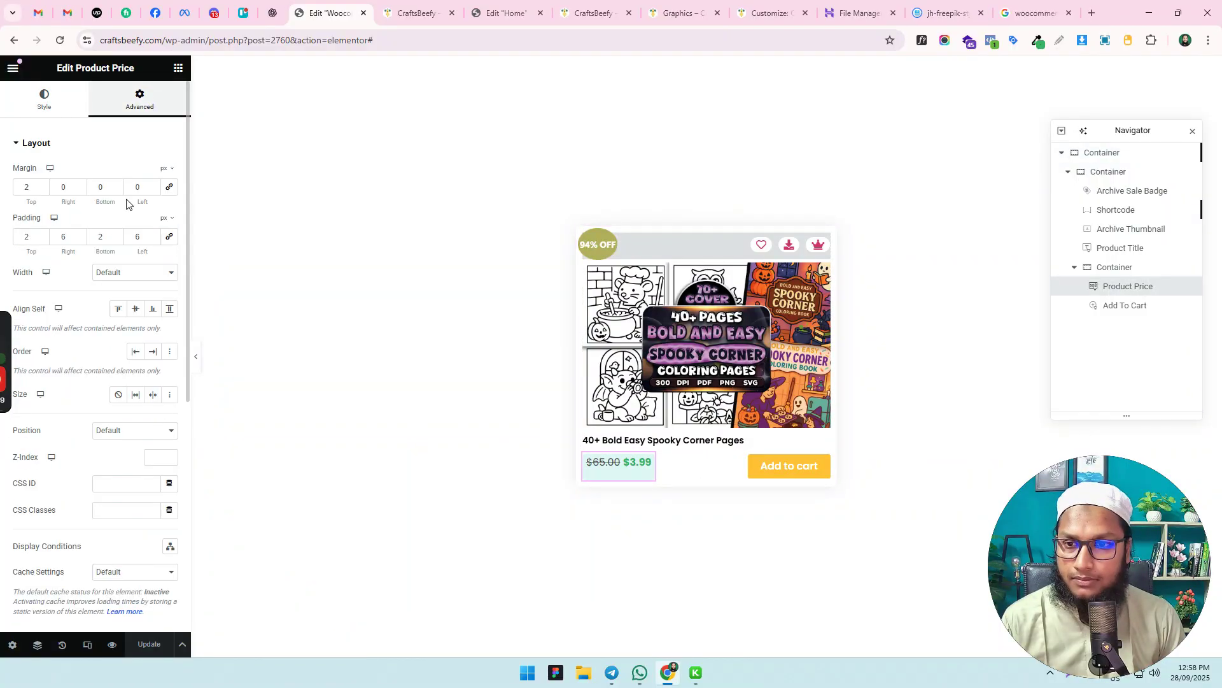
pyautogui.click(120, 310)
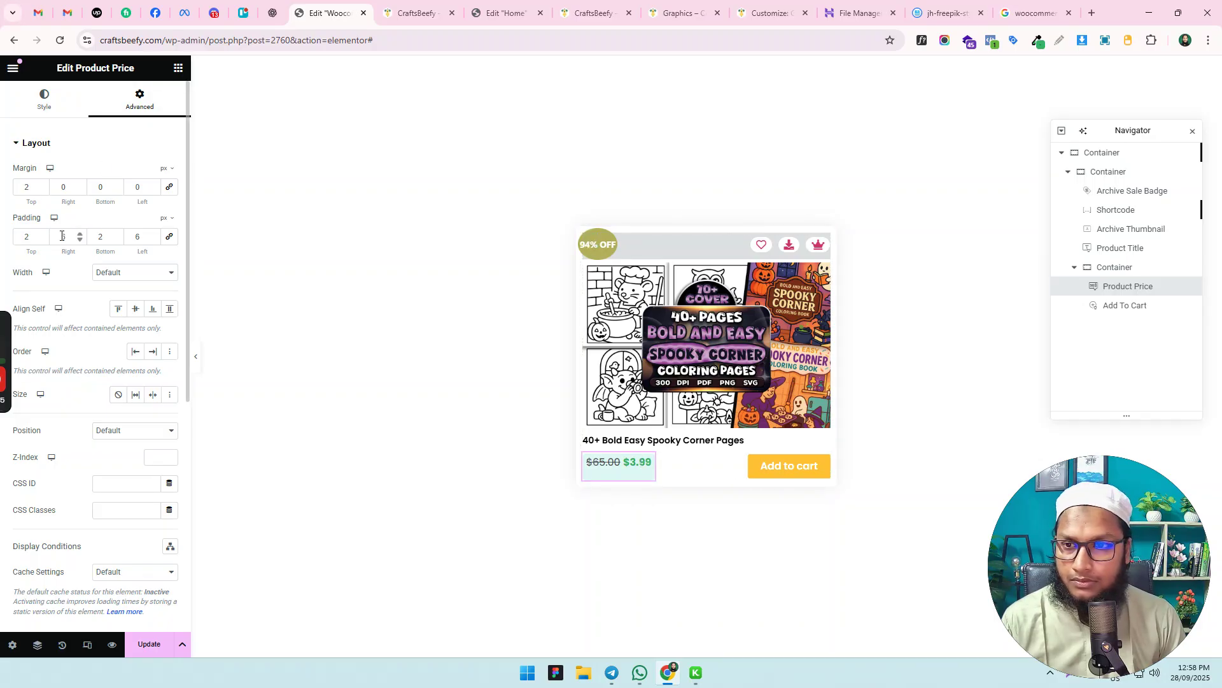
pyautogui.click(39, 107)
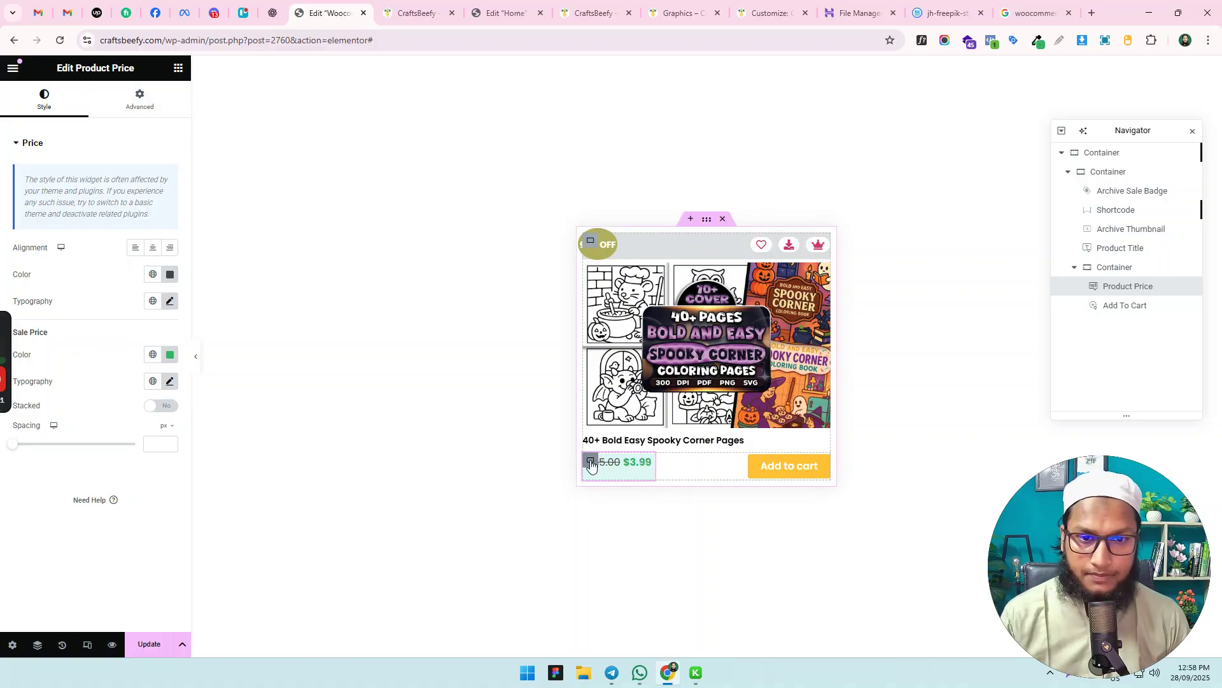
pyautogui.click(591, 461)
# Examine the four-slide product carousel in the homepage preview
pyautogui.click(586, 5)
pyautogui.click(528, 5)
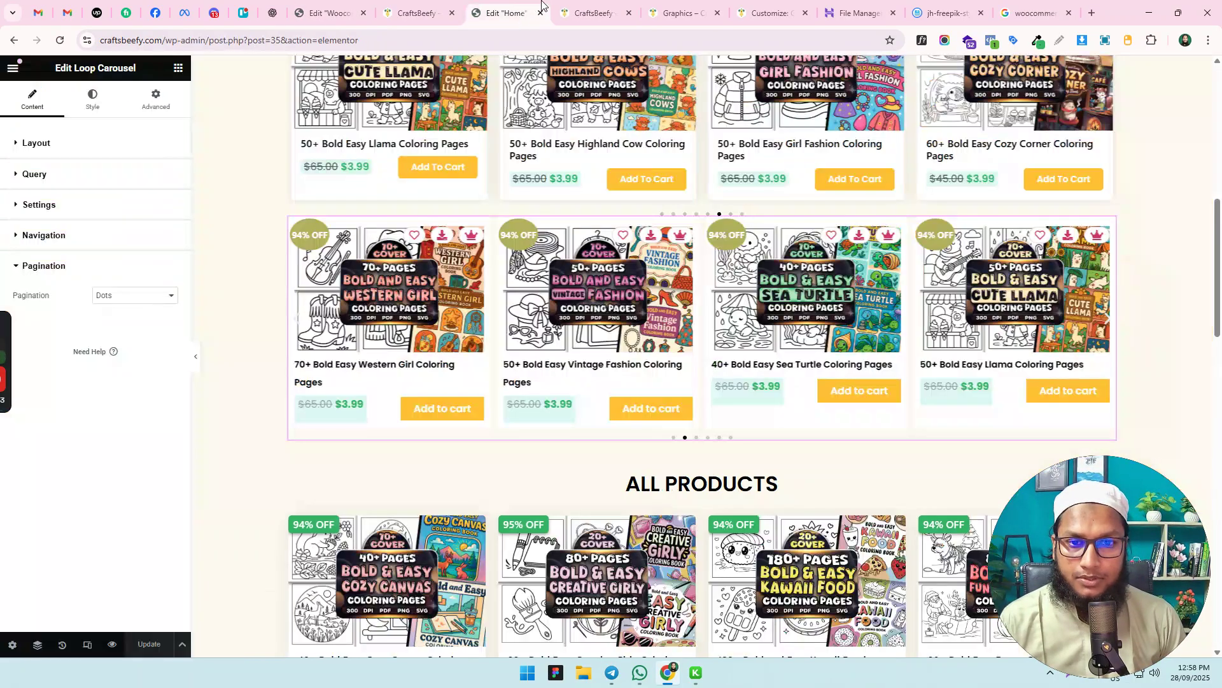
pyautogui.click(592, 8)
pyautogui.scroll(-10, 655, 383)
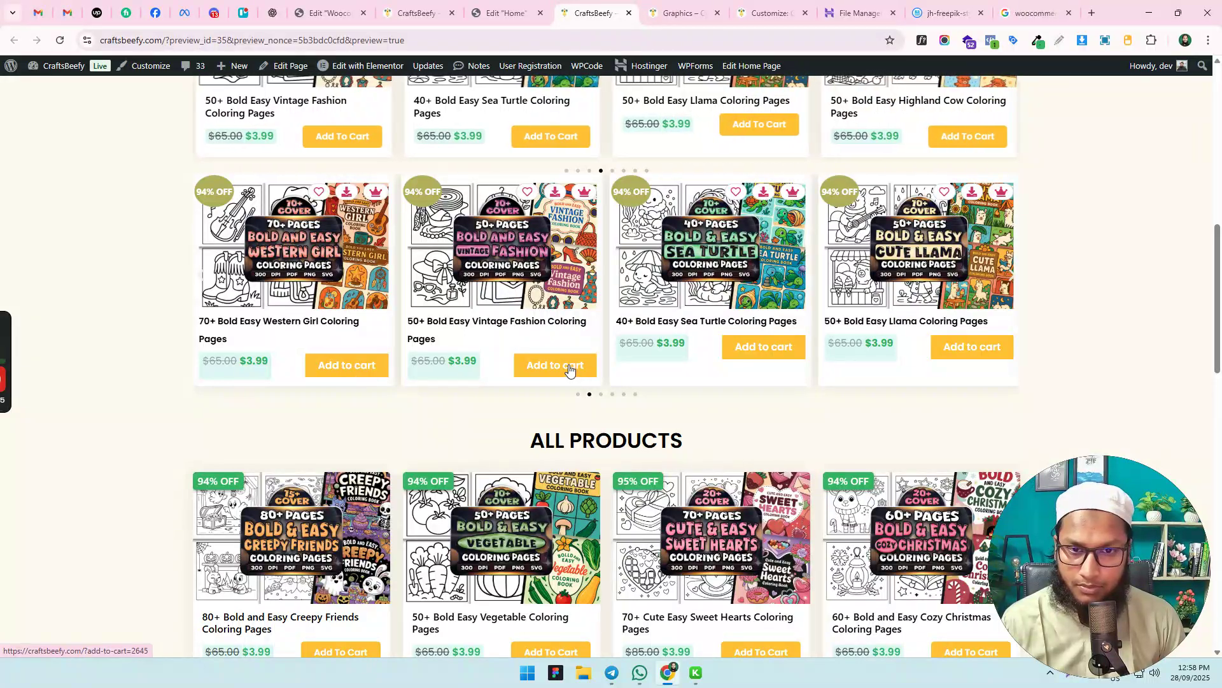
# Add the 40+ Bold Easy Sea Turtle Coloring Pages to the cart from the new carousel and close the cart drawer
pyautogui.click(769, 354)
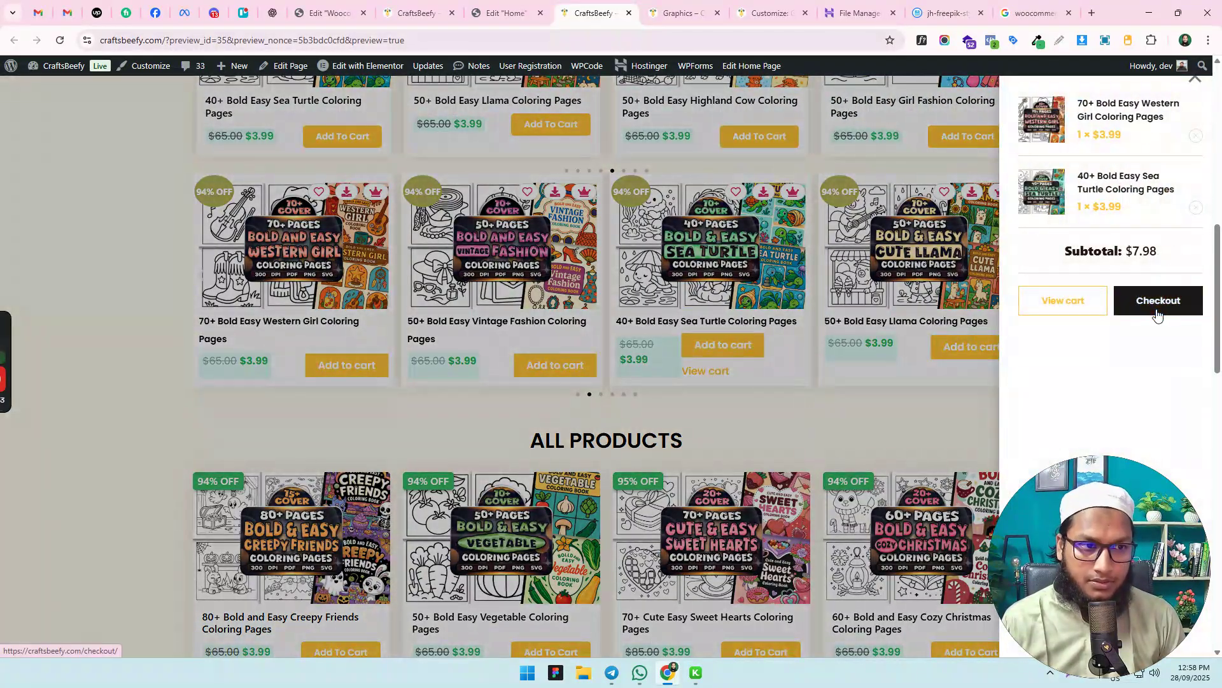
pyautogui.click(836, 369)
pyautogui.scroll(3, 421, 357)
pyautogui.moveTo(3, 325)
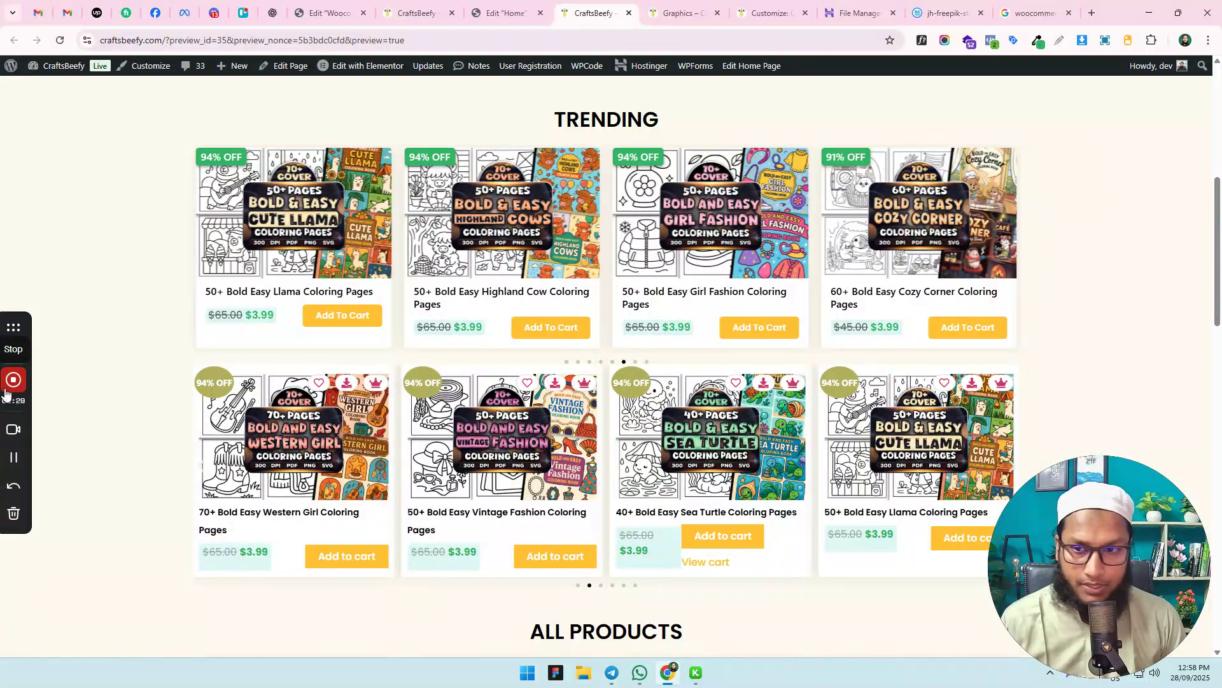